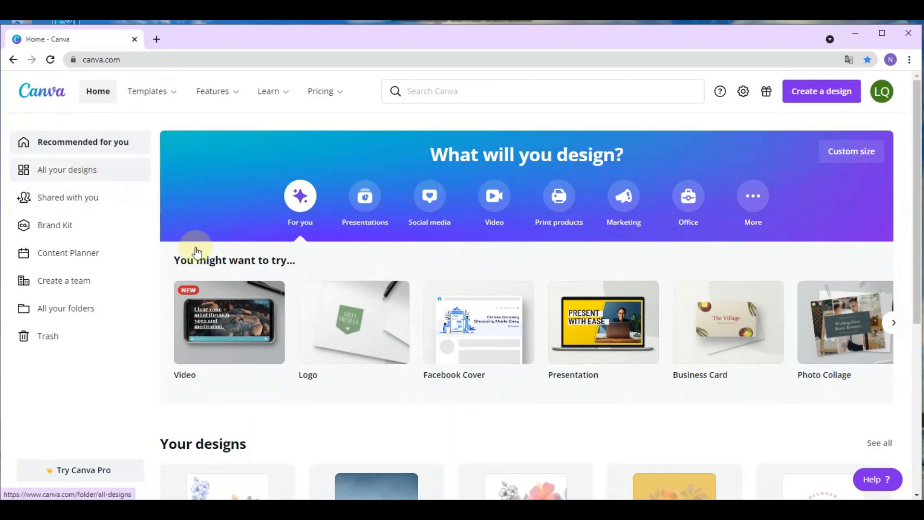
View the list of all saved designs and the Brand Kit page.
{"action": "left_click", "coordinate": [63, 175]}
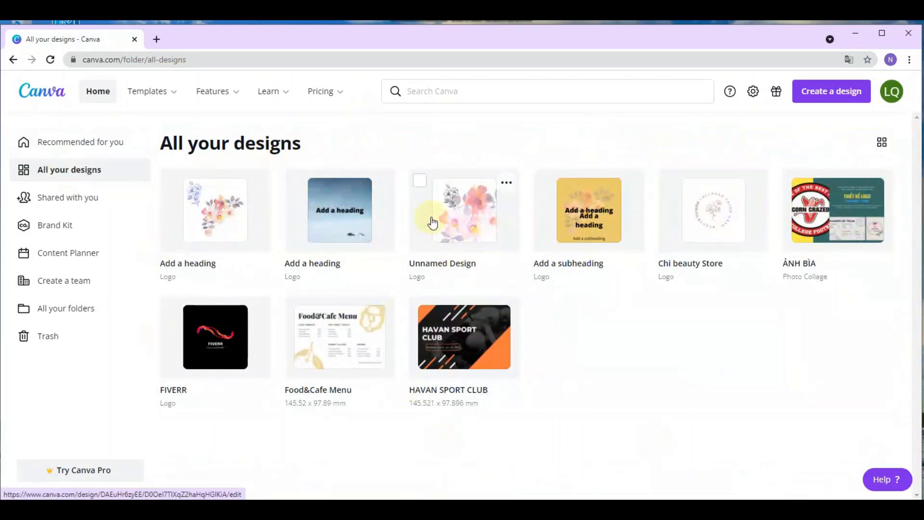
{"action": "left_click", "coordinate": [67, 228]}
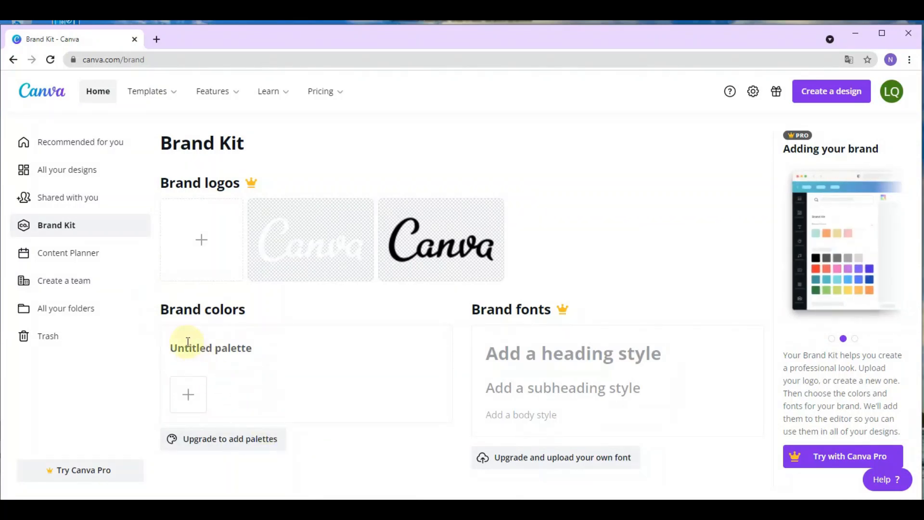
{"action": "left_click", "coordinate": [84, 278]}
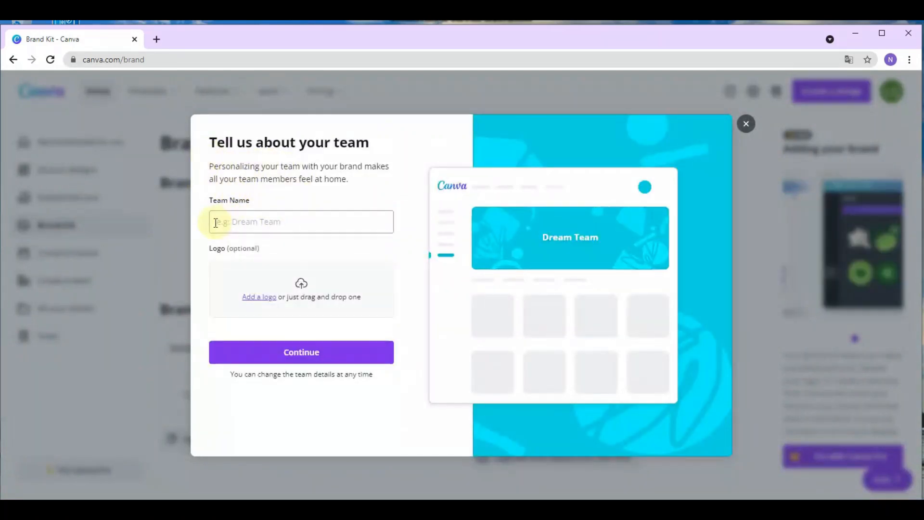
{"action": "left_click", "coordinate": [243, 225]}
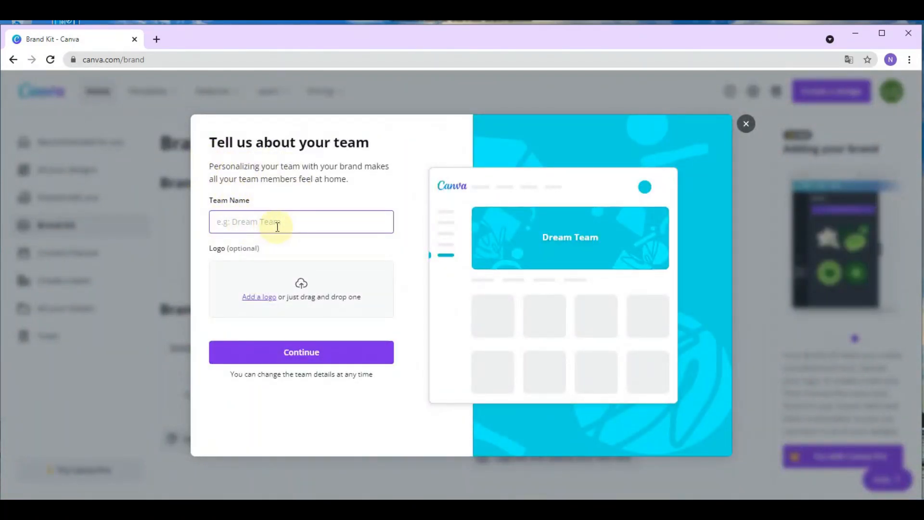
{"action": "type", "text": "Team name"}
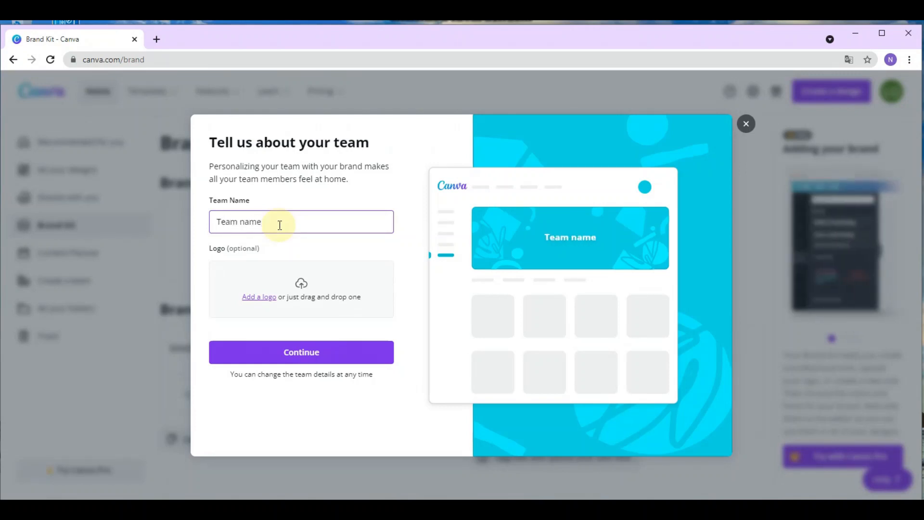
{"action": "key", "text": "ctrl+a"}
{"action": "key", "text": "BackSpace"}
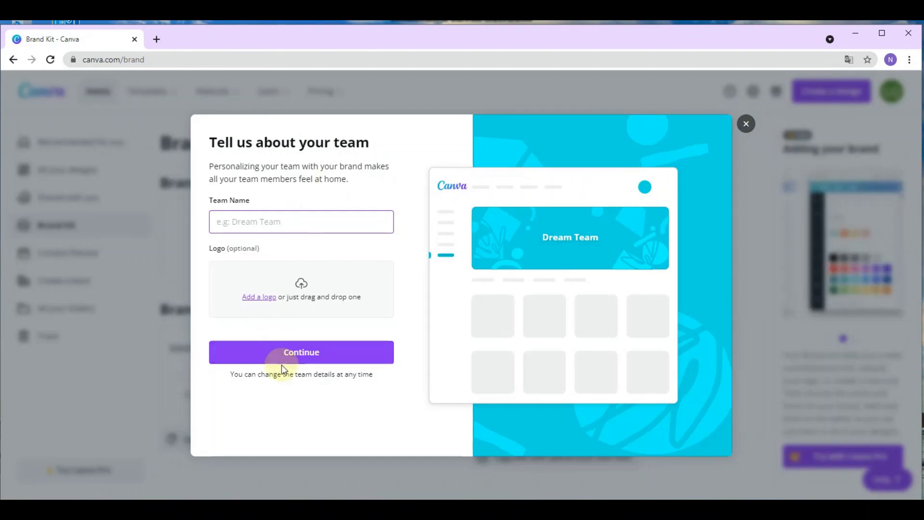
{"action": "left_click", "coordinate": [745, 122]}
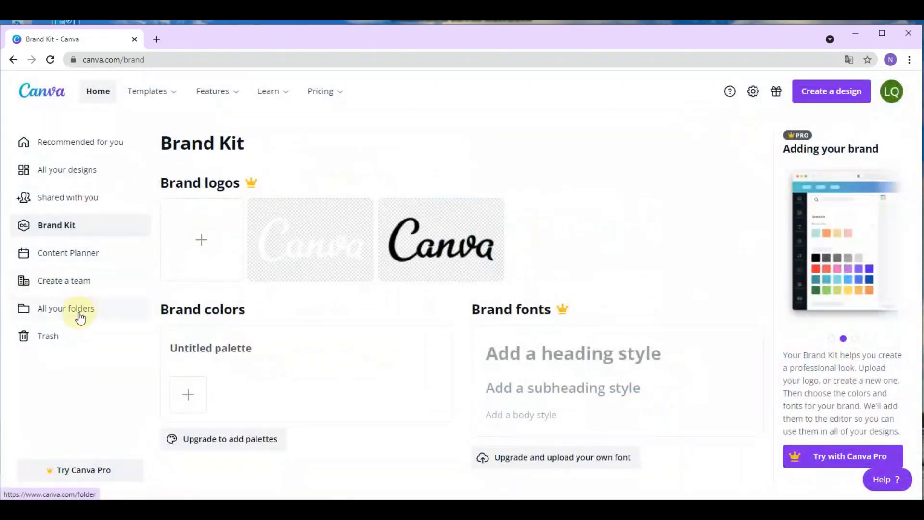
View all the folders and create a new blank Logo design.
{"action": "left_click", "coordinate": [77, 308]}
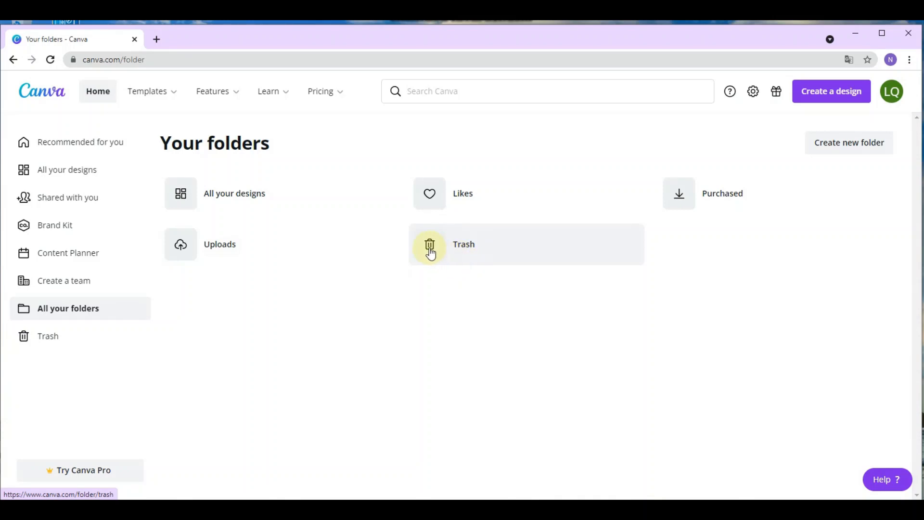
{"action": "left_click", "coordinate": [827, 101]}
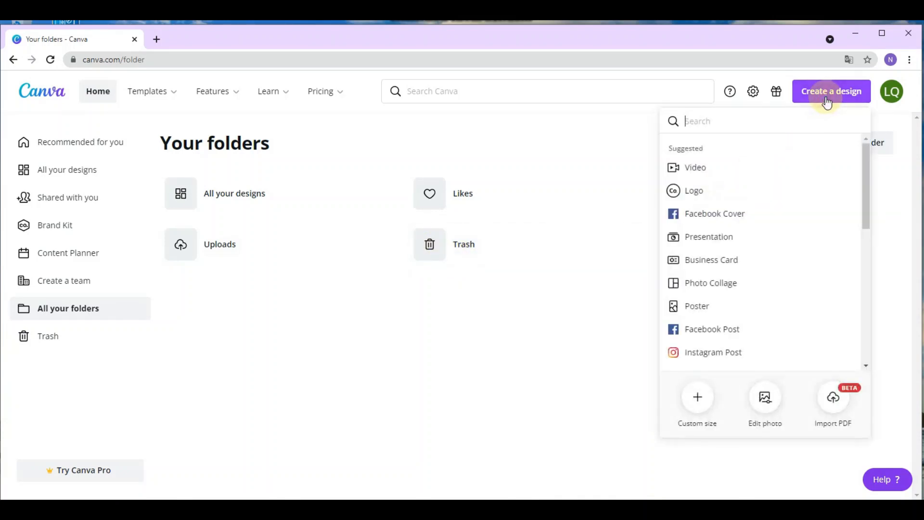
{"action": "left_click", "coordinate": [715, 191]}
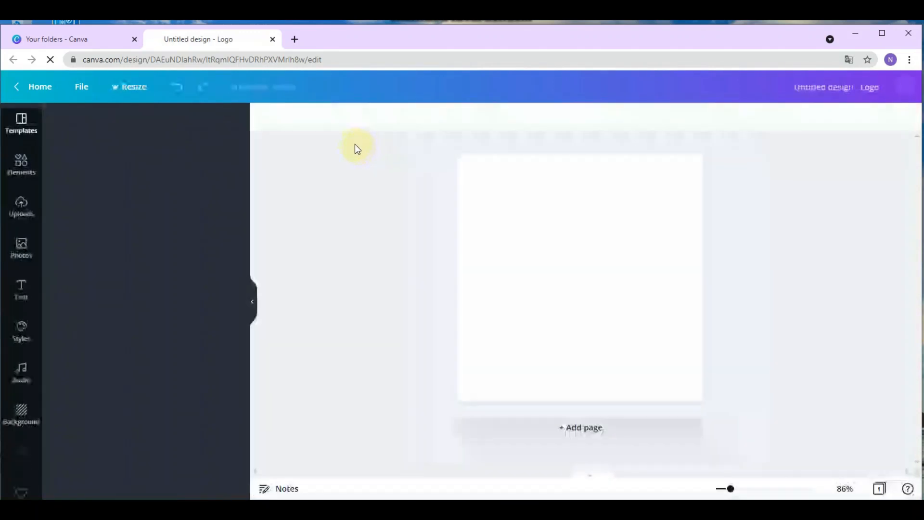
Try the custom size units in the resize options, switching from pixels to inches and back to pixels.
{"action": "left_click", "coordinate": [125, 88]}
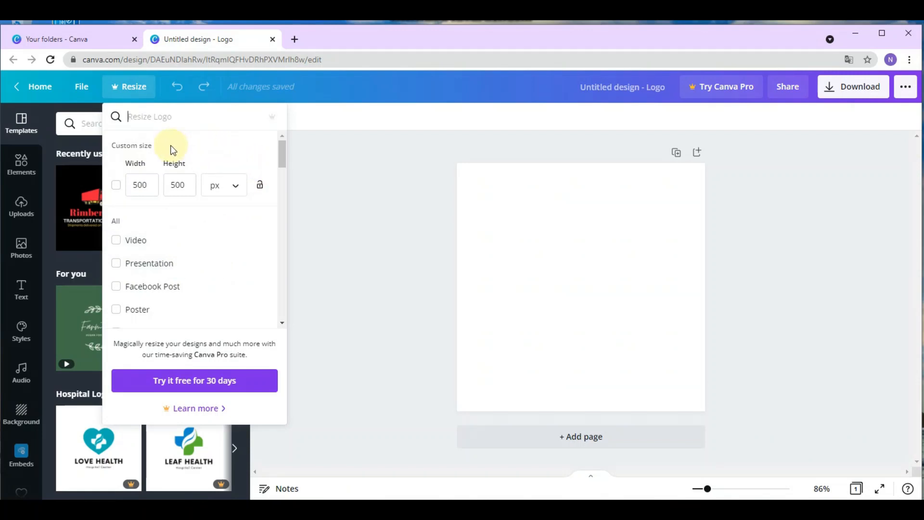
{"action": "double_click", "coordinate": [134, 184]}
{"action": "left_click", "coordinate": [183, 182]}
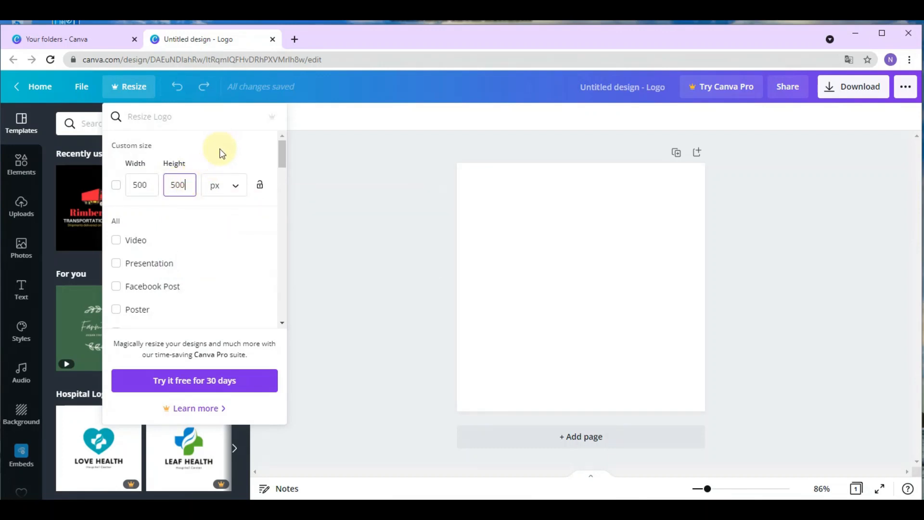
{"action": "scroll", "coordinate": [196, 278], "scroll_direction": "down", "scroll_amount": 3}
{"action": "scroll", "coordinate": [192, 265], "scroll_direction": "up", "scroll_amount": 3}
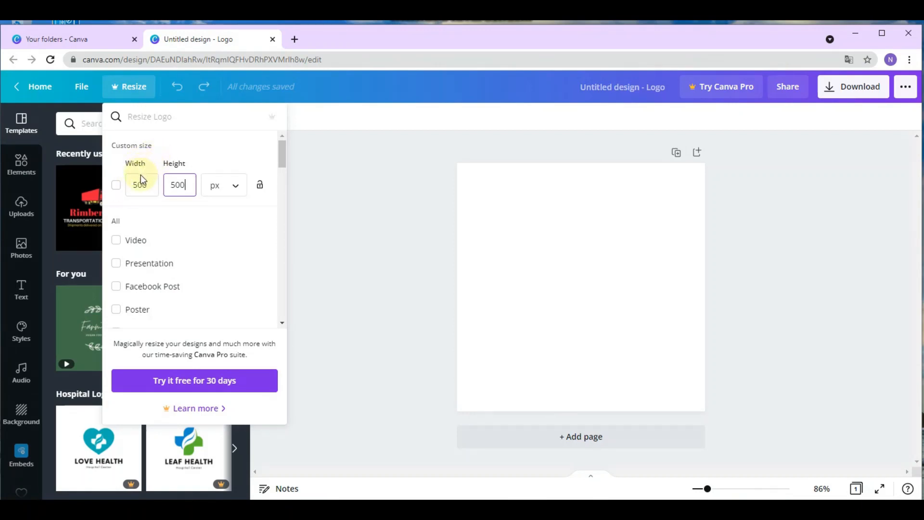
{"action": "left_click", "coordinate": [233, 189]}
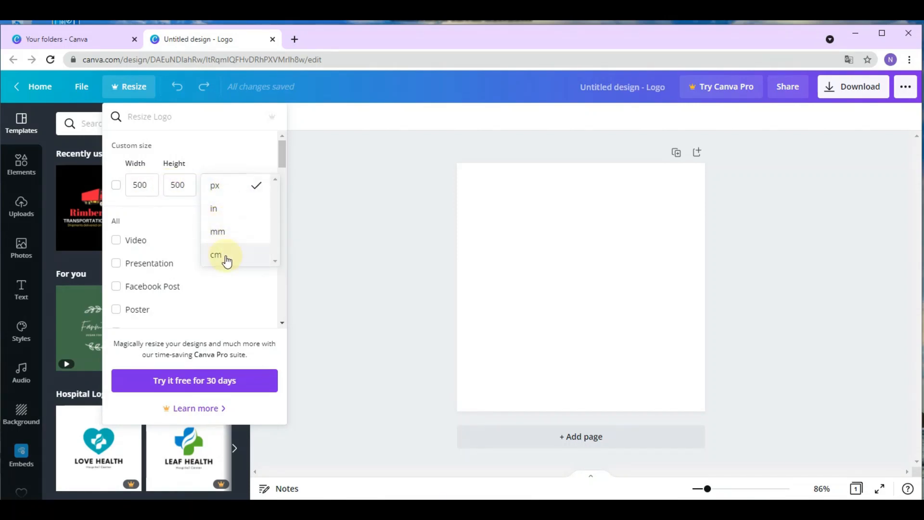
{"action": "left_click", "coordinate": [233, 209]}
{"action": "left_click", "coordinate": [234, 192]}
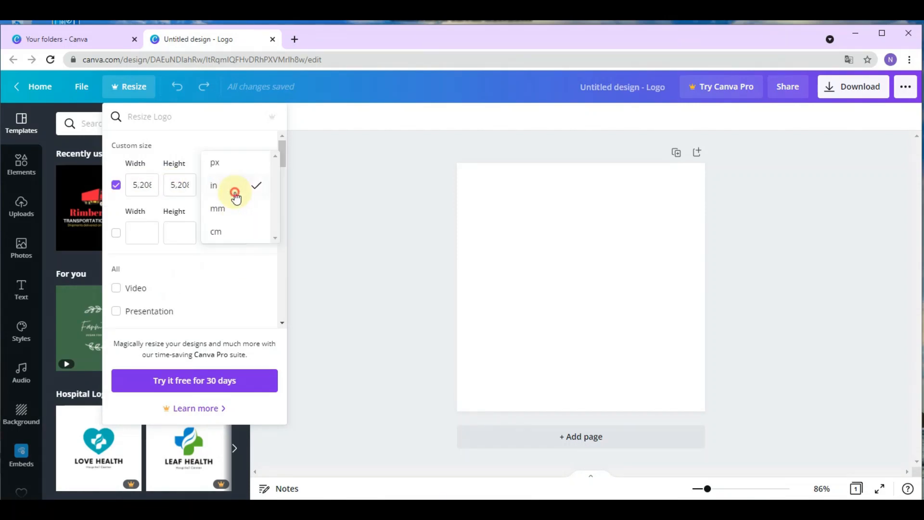
{"action": "left_click", "coordinate": [227, 161]}
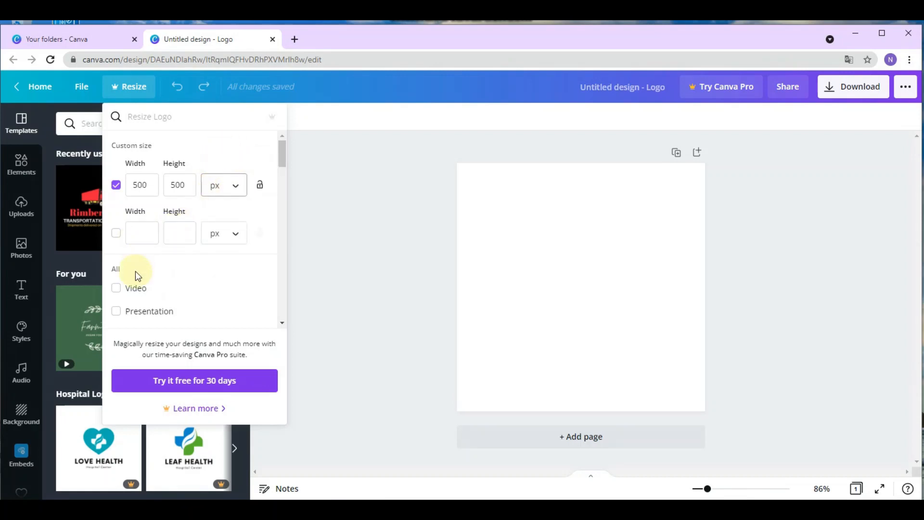
Look through the preset design formats offered for resizing the logo and close the resize options.
{"action": "scroll", "coordinate": [137, 274], "scroll_direction": "down", "scroll_amount": 5}
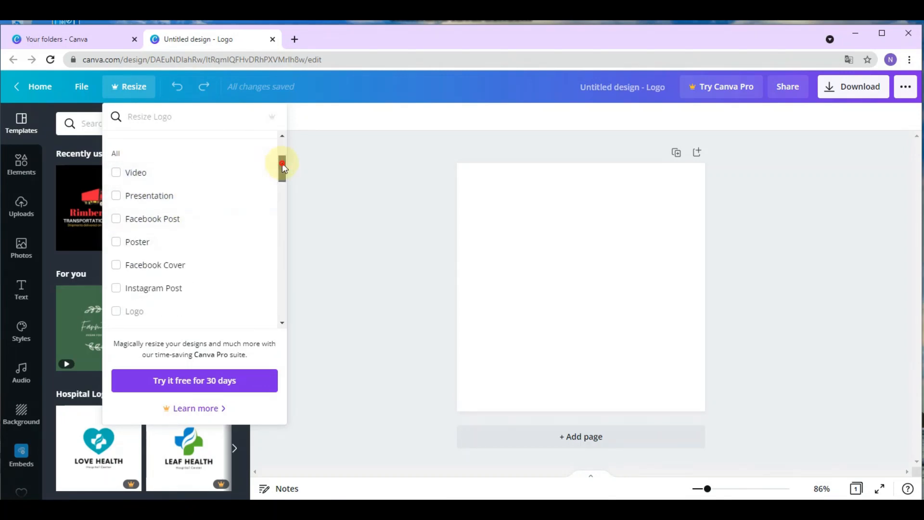
{"action": "mouse_move", "coordinate": [282, 163]}
{"action": "left_mouse_down"}
{"action": "mouse_move", "coordinate": [282, 152]}
{"action": "mouse_move", "coordinate": [284, 162]}
{"action": "left_mouse_up"}
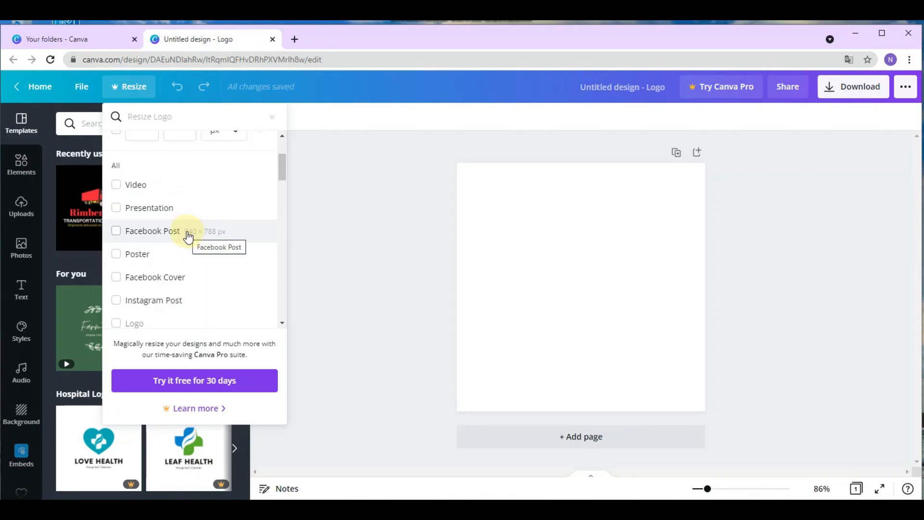
{"action": "scroll", "coordinate": [173, 251], "scroll_direction": "down", "scroll_amount": 2}
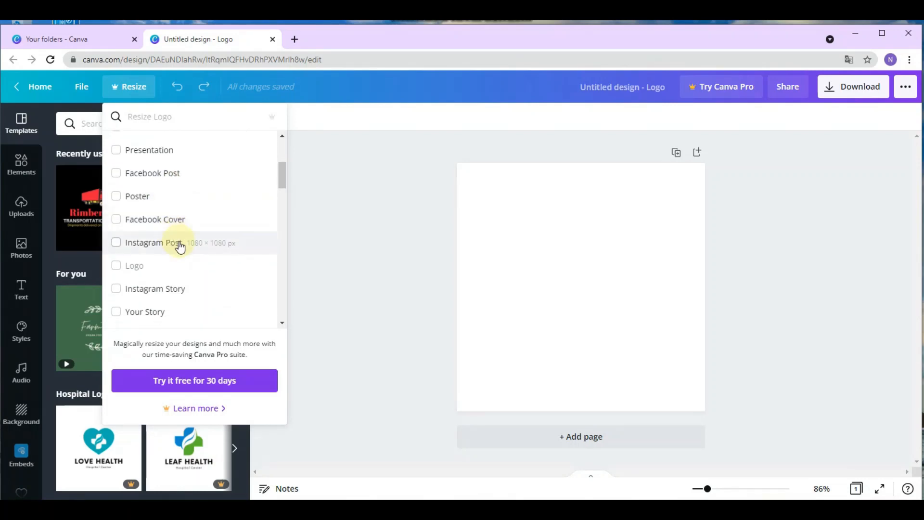
{"action": "scroll", "coordinate": [192, 239], "scroll_direction": "down", "scroll_amount": 1}
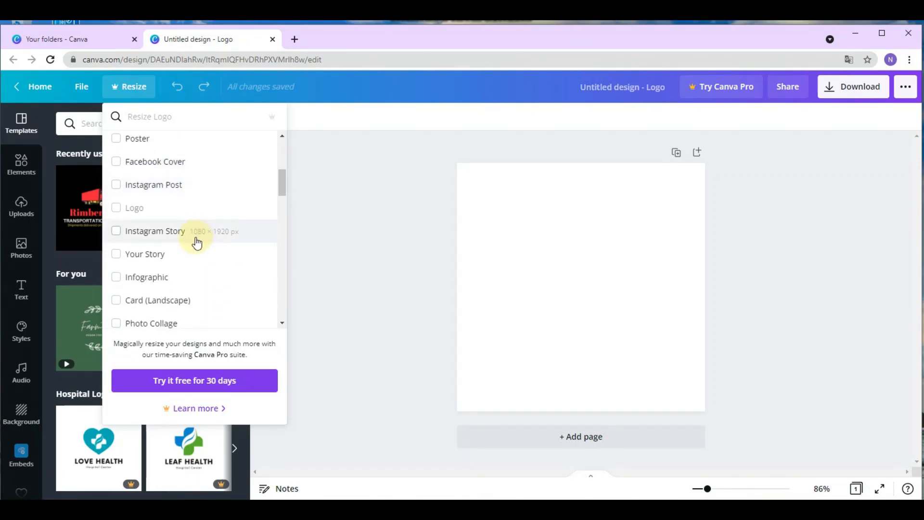
{"action": "scroll", "coordinate": [182, 242], "scroll_direction": "down", "scroll_amount": 12}
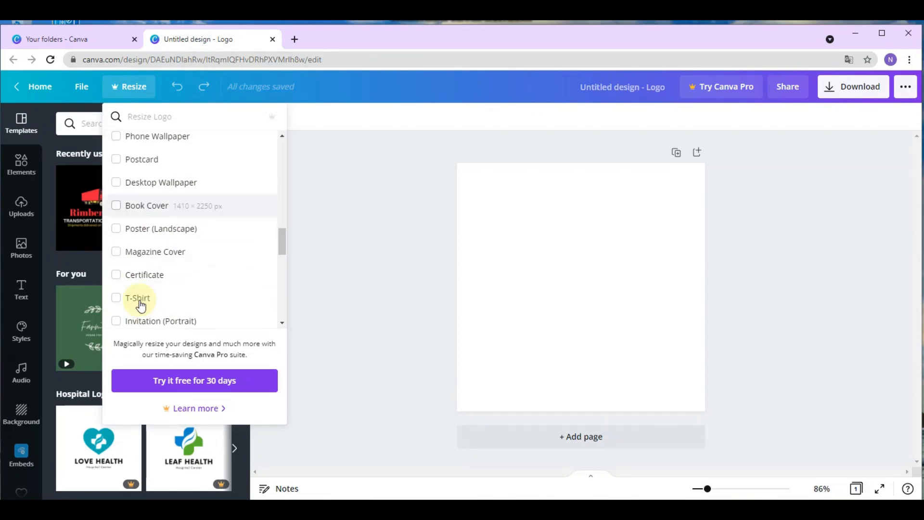
{"action": "scroll", "coordinate": [150, 310], "scroll_direction": "down", "scroll_amount": 5}
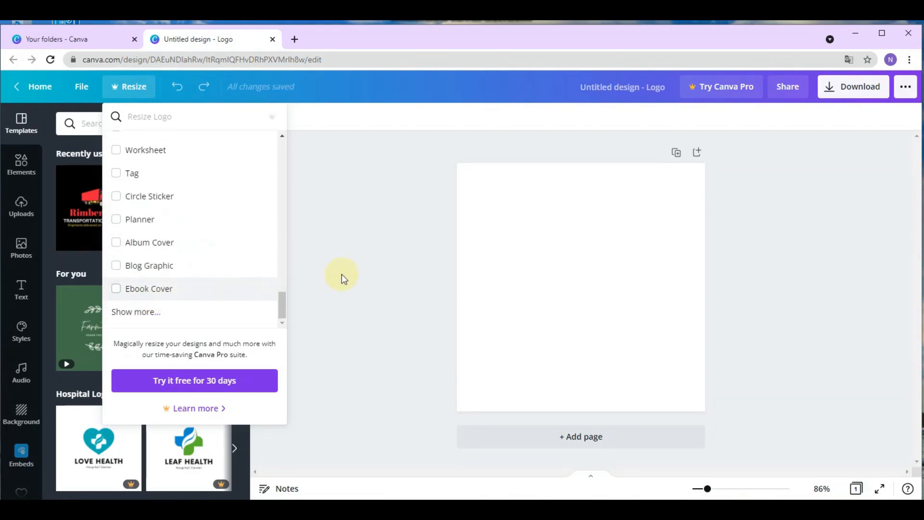
{"action": "scroll", "coordinate": [185, 281], "scroll_direction": "up", "scroll_amount": 5}
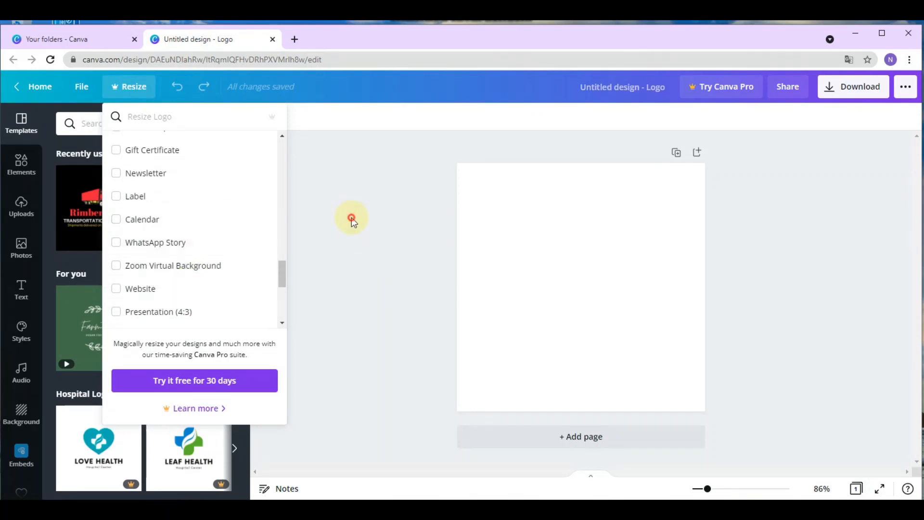
{"action": "left_click", "coordinate": [351, 217]}
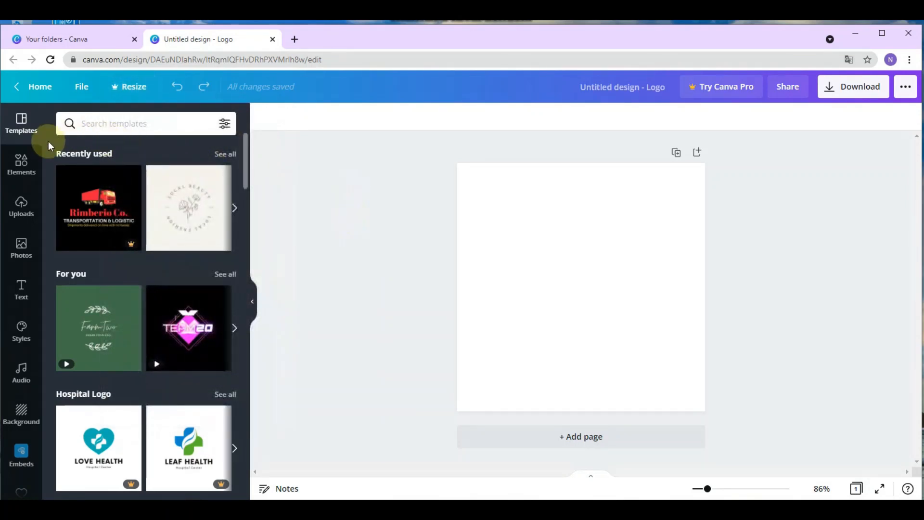
Add the free line-art flower from the recently used elements to the upper left area of the blank page.
{"action": "left_click", "coordinate": [28, 165]}
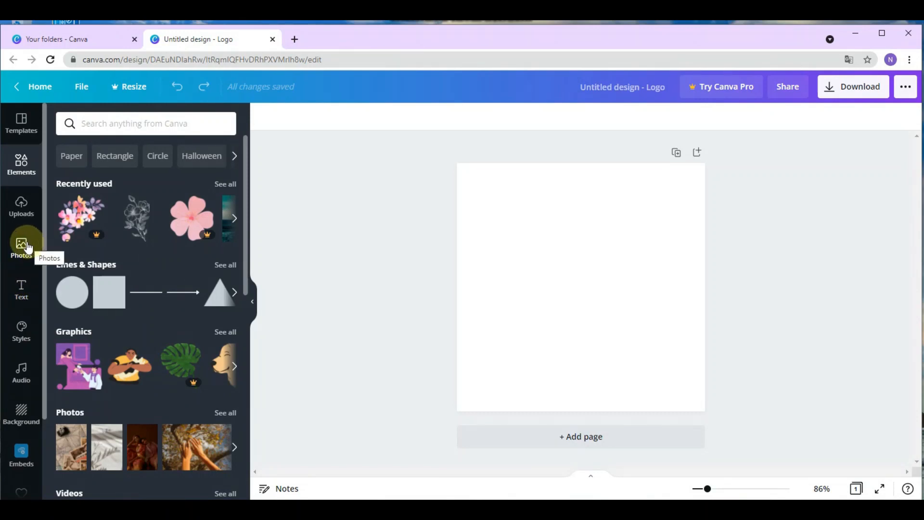
{"action": "left_click", "coordinate": [21, 200]}
{"action": "left_click", "coordinate": [18, 161]}
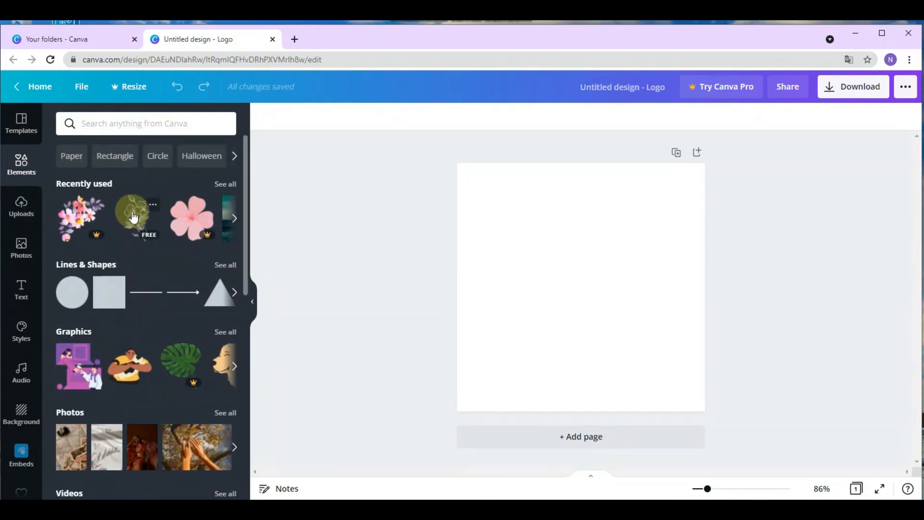
{"action": "left_click_drag", "start_coordinate": [128, 217], "coordinate": [496, 201]}
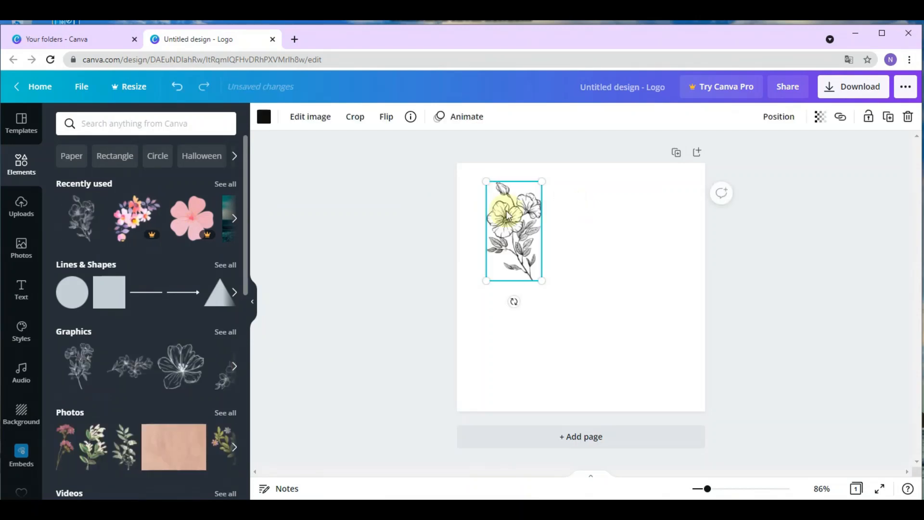
Add the premium watercolor flower bouquet to the page and move it up beside the line-art flower.
{"action": "left_click_drag", "start_coordinate": [134, 219], "coordinate": [563, 274]}
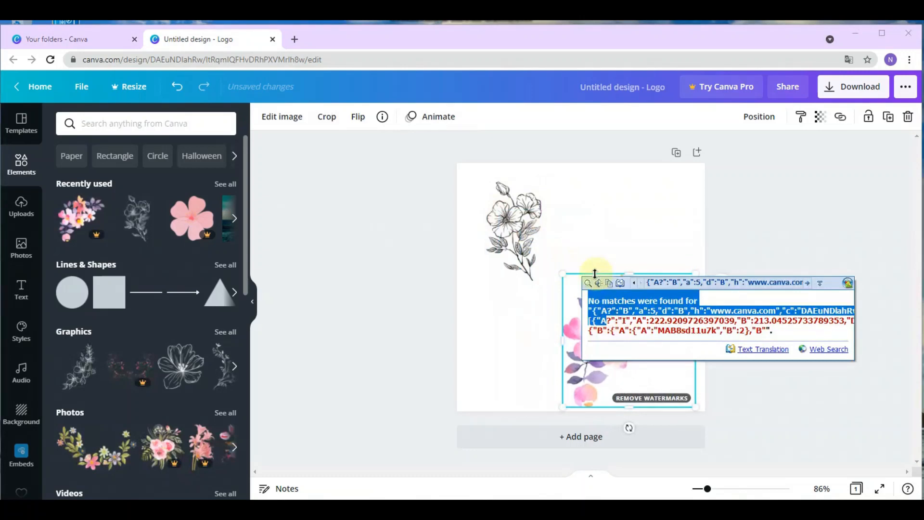
{"action": "left_click", "coordinate": [615, 254]}
{"action": "left_click", "coordinate": [609, 325]}
{"action": "left_click_drag", "start_coordinate": [610, 325], "coordinate": [600, 238]}
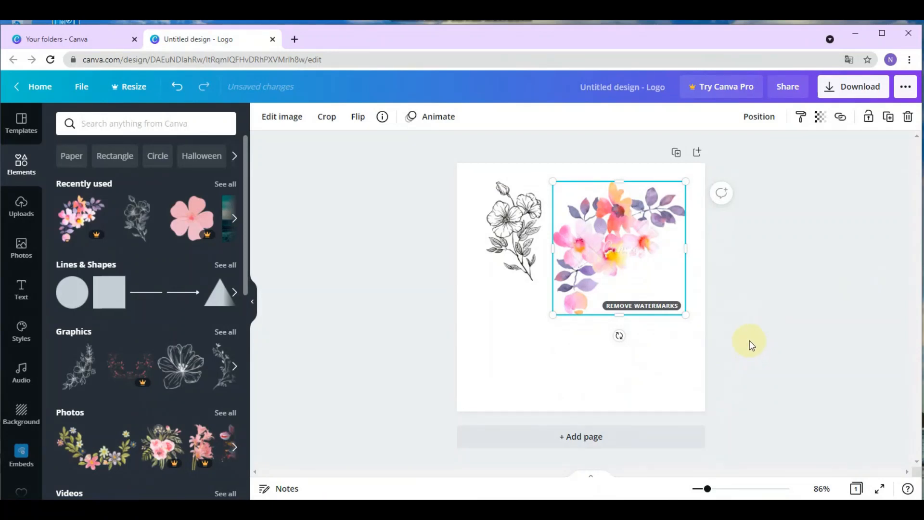
View the purchase offer for removing the watermark from the watercolor bouquet and close it.
{"action": "left_click", "coordinate": [648, 306]}
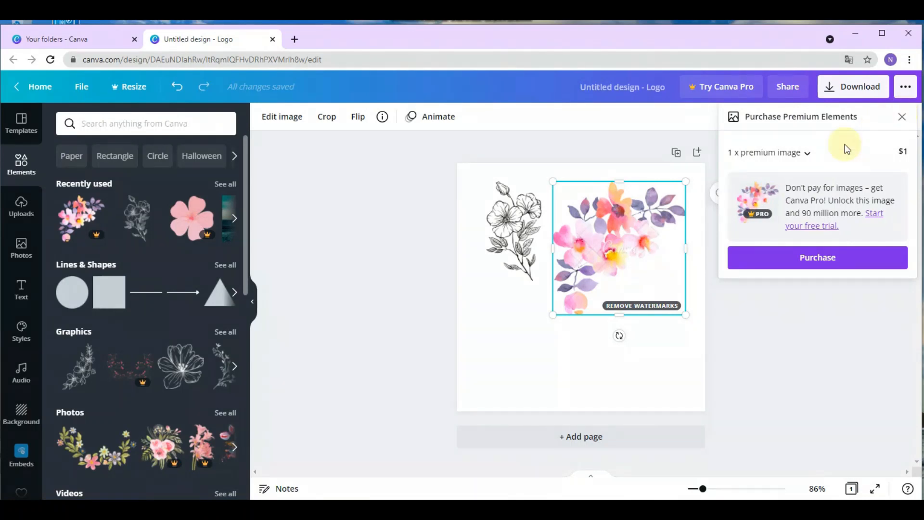
{"action": "left_click", "coordinate": [901, 117]}
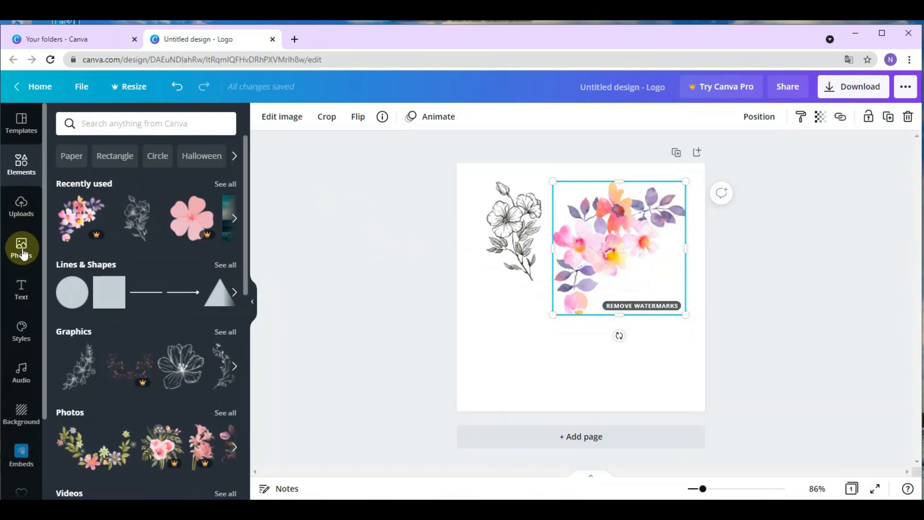
Check how to upload a media file, cancel the file selection, and look through the uploaded images.
{"action": "left_click", "coordinate": [28, 215]}
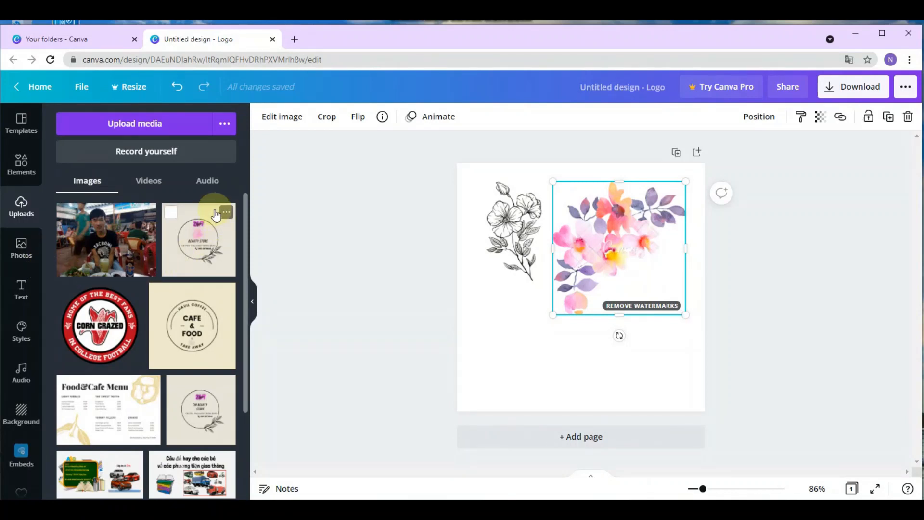
{"action": "left_click", "coordinate": [225, 124]}
{"action": "left_click", "coordinate": [155, 153]}
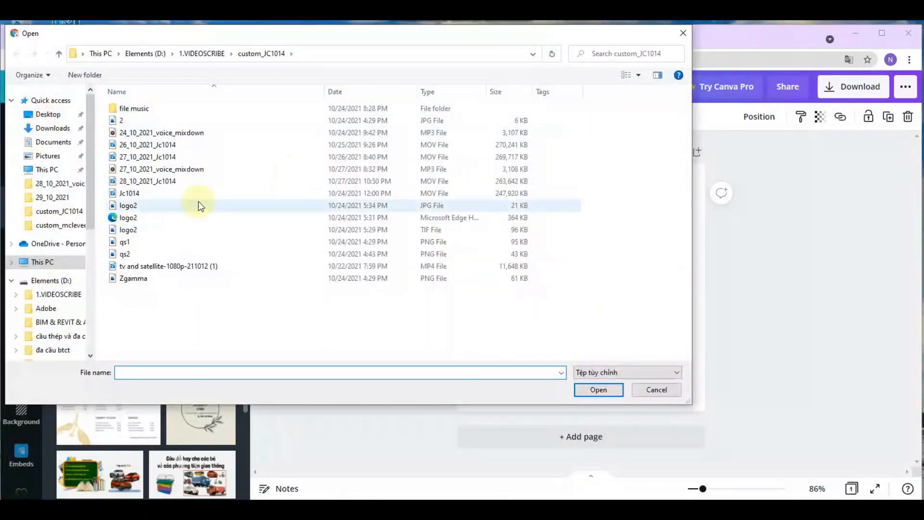
{"action": "left_click", "coordinate": [678, 34]}
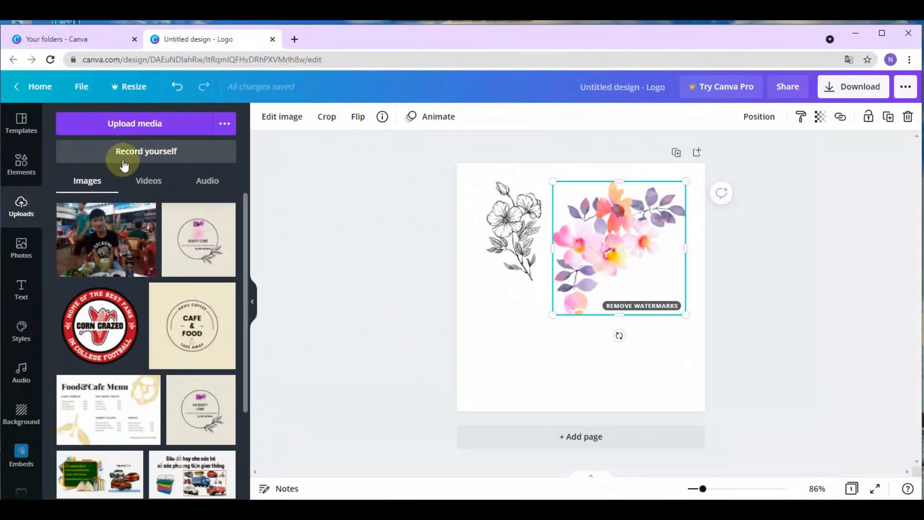
{"action": "scroll", "coordinate": [158, 256], "scroll_direction": "down", "scroll_amount": 5}
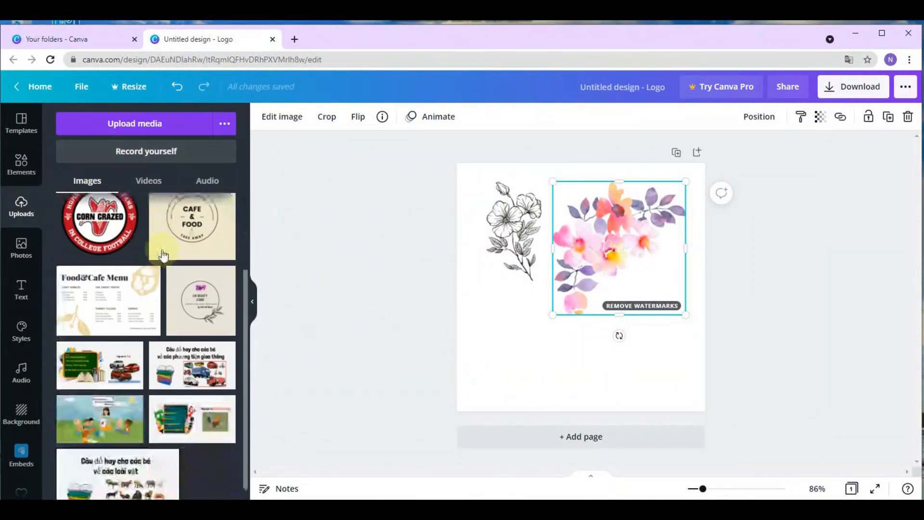
Check the uploaded videos and audio files sections of the uploads.
{"action": "scroll", "coordinate": [155, 207], "scroll_direction": "up", "scroll_amount": 5}
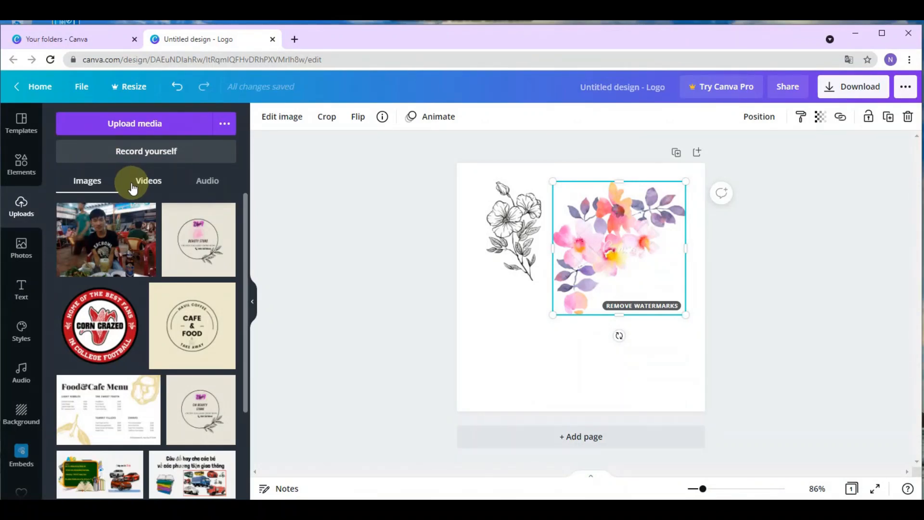
{"action": "left_click", "coordinate": [157, 187]}
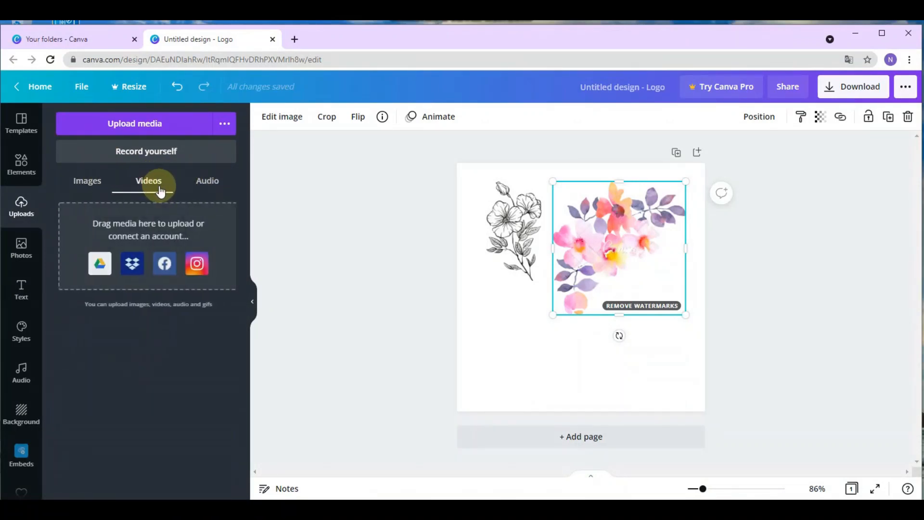
{"action": "left_click", "coordinate": [208, 180]}
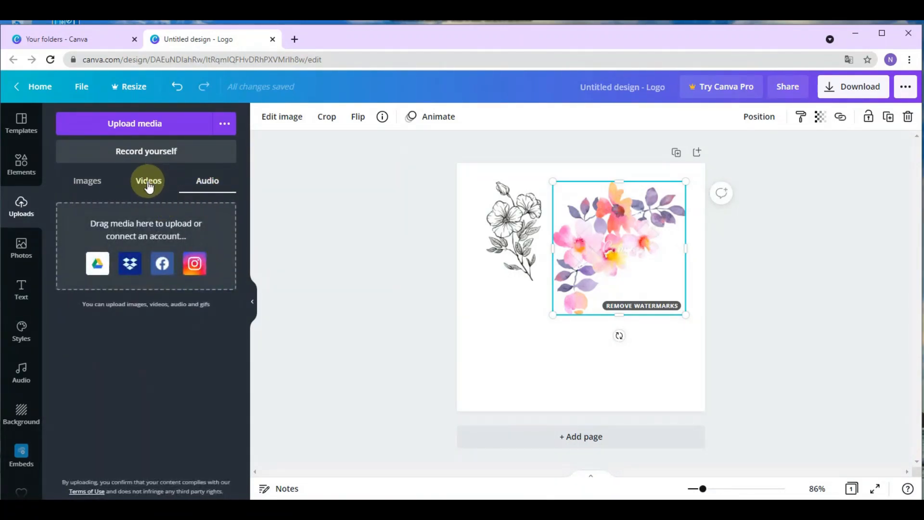
Add the pink neon GLOW font combination to the page and place it below the flowers.
{"action": "left_click", "coordinate": [19, 286]}
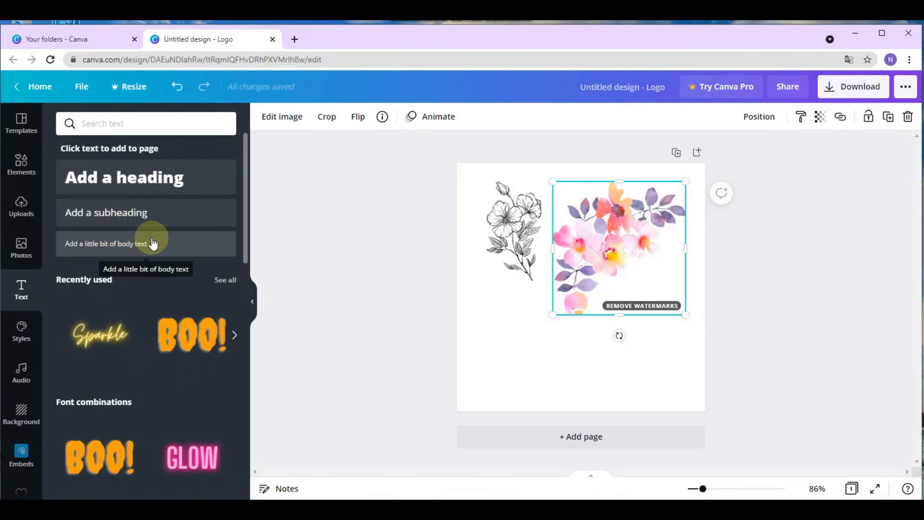
{"action": "scroll", "coordinate": [164, 308], "scroll_direction": "down", "scroll_amount": 3}
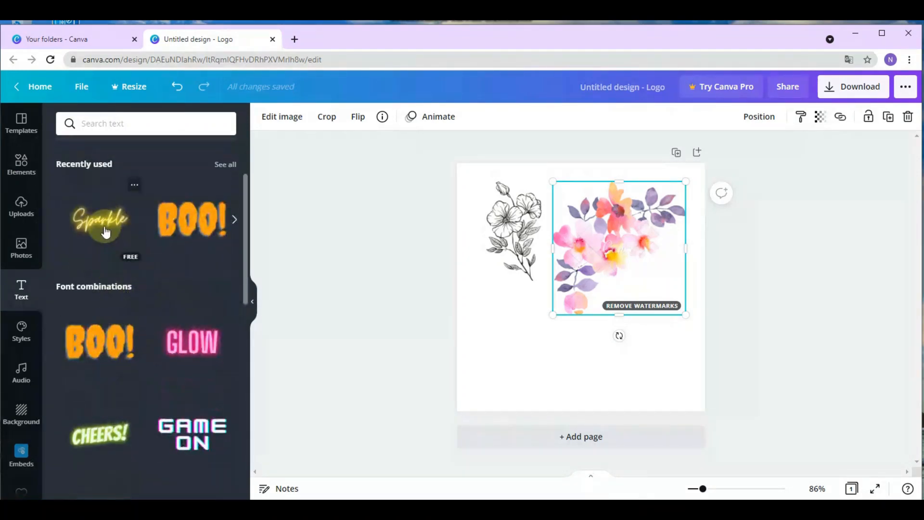
{"action": "left_click", "coordinate": [175, 345]}
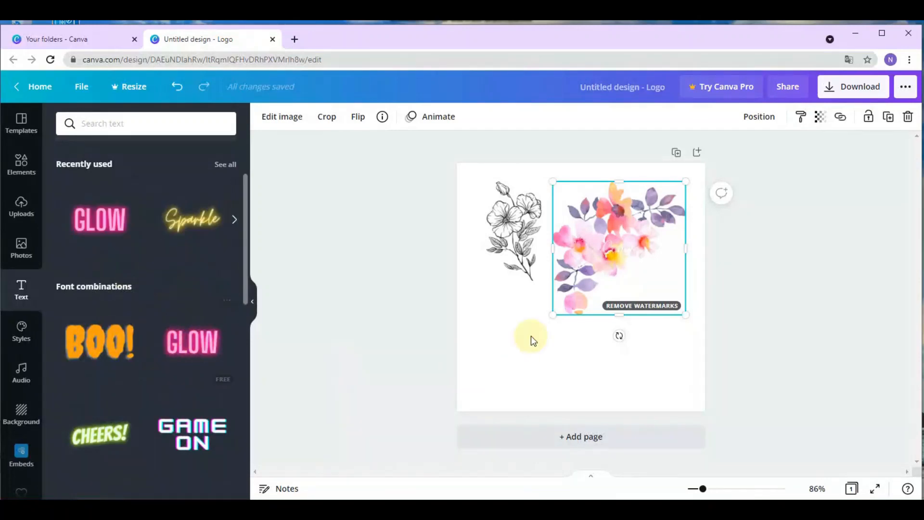
{"action": "left_click_drag", "start_coordinate": [569, 313], "coordinate": [544, 368]}
Look through the other free and premium font combinations.
{"action": "scroll", "coordinate": [206, 371], "scroll_direction": "down", "scroll_amount": 10}
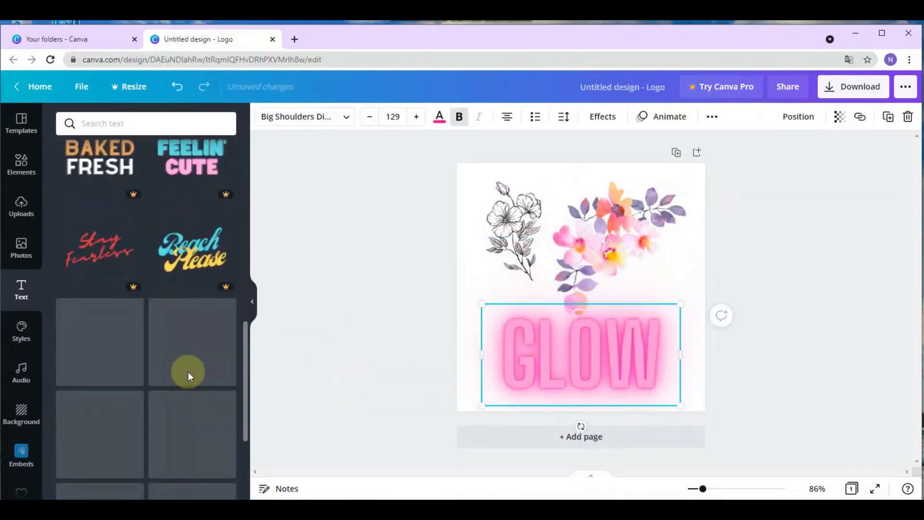
{"action": "scroll", "coordinate": [185, 371], "scroll_direction": "up", "scroll_amount": 2}
{"action": "scroll", "coordinate": [180, 351], "scroll_direction": "up", "scroll_amount": 3}
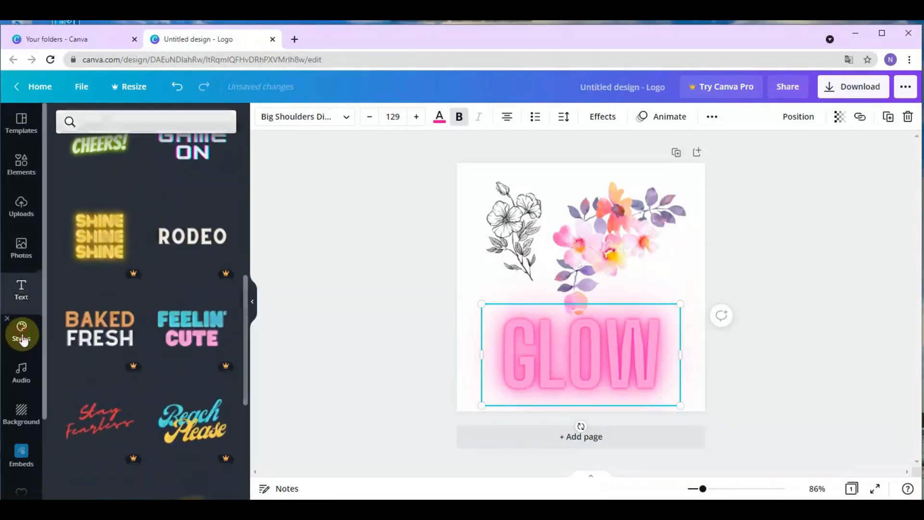
Look through the color and font style sets and the list of fonts available for the GLOW text.
{"action": "left_click", "coordinate": [22, 331]}
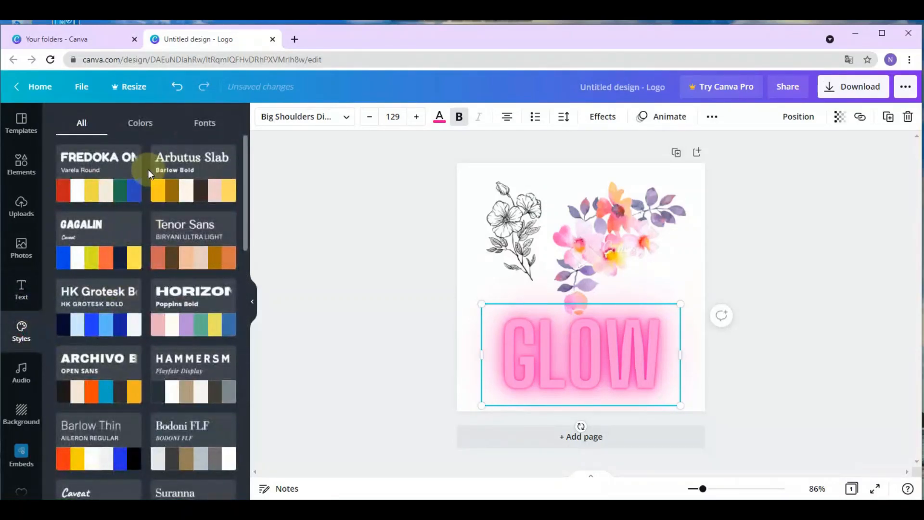
{"action": "left_click", "coordinate": [114, 181]}
{"action": "left_click", "coordinate": [139, 122]}
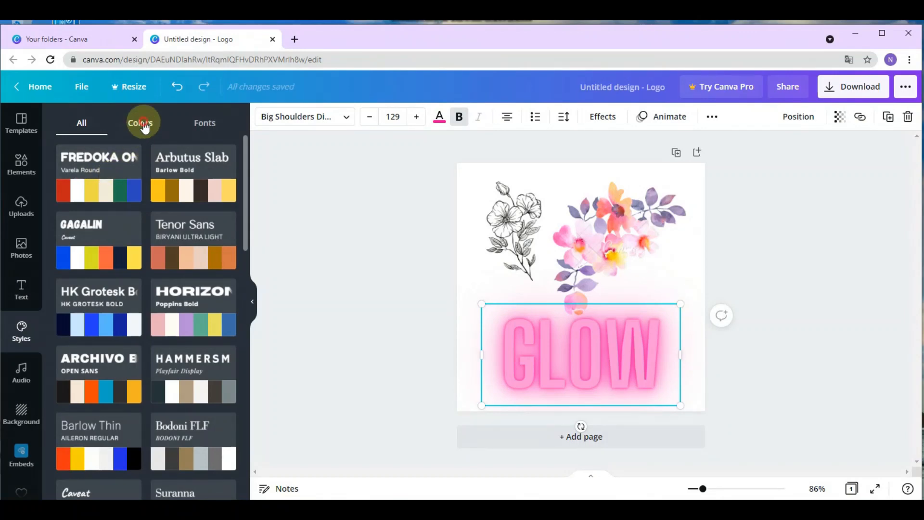
{"action": "left_click", "coordinate": [201, 124]}
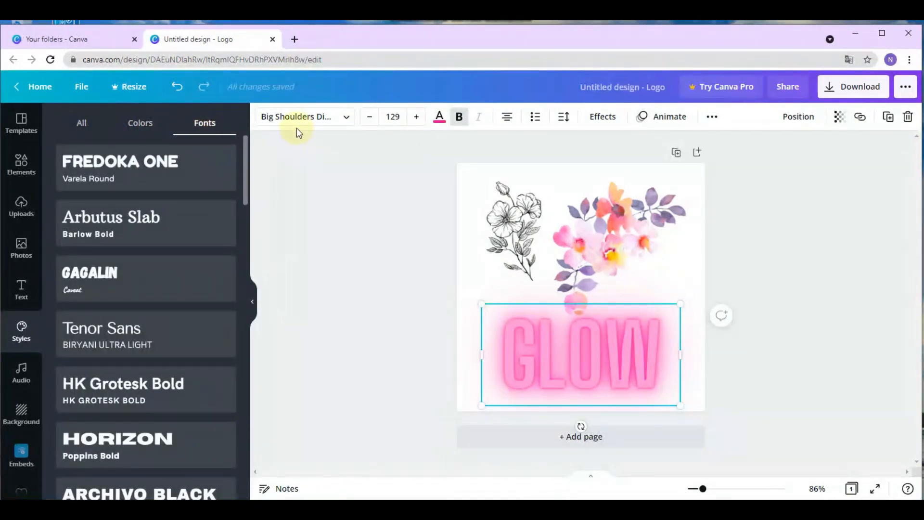
{"action": "left_click", "coordinate": [295, 118]}
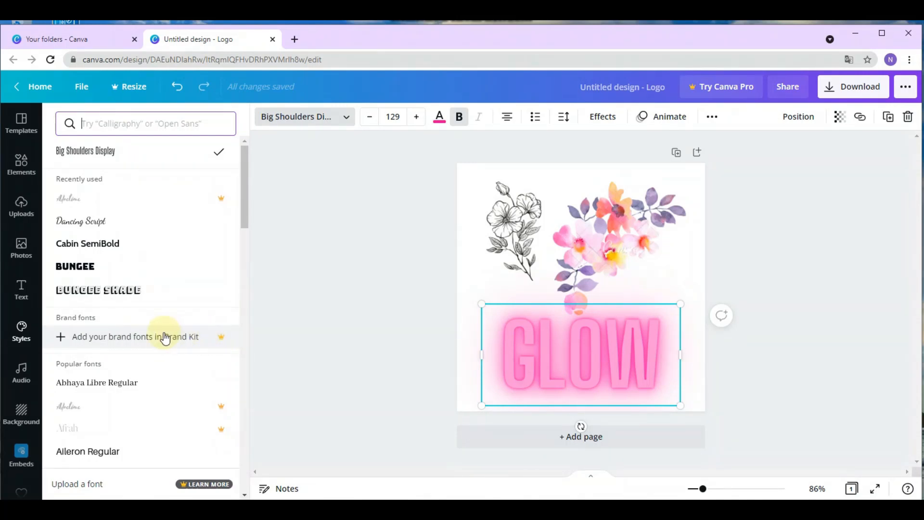
{"action": "scroll", "coordinate": [133, 330], "scroll_direction": "down", "scroll_amount": 1}
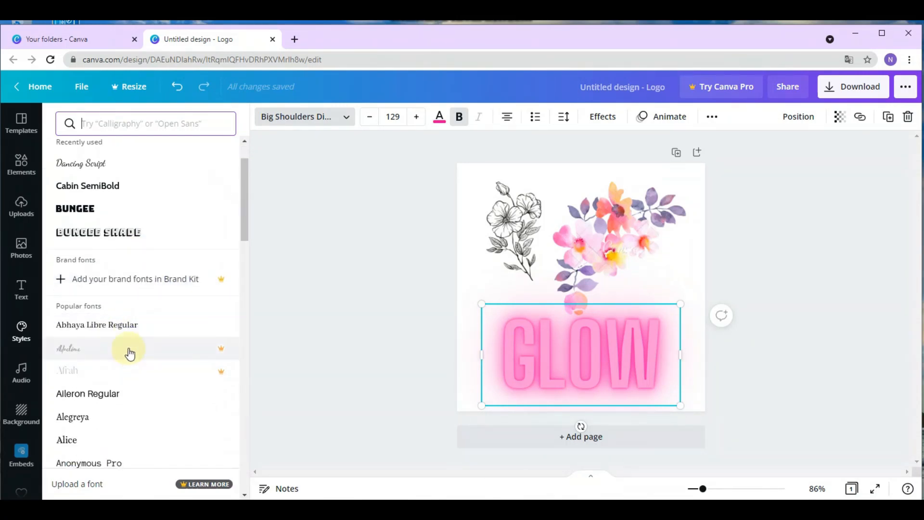
Remove the letter L from the GLOW text and delete the whole text from the page.
{"action": "left_click", "coordinate": [527, 348]}
{"action": "key", "text": "Delete"}
{"action": "left_click", "coordinate": [479, 287]}
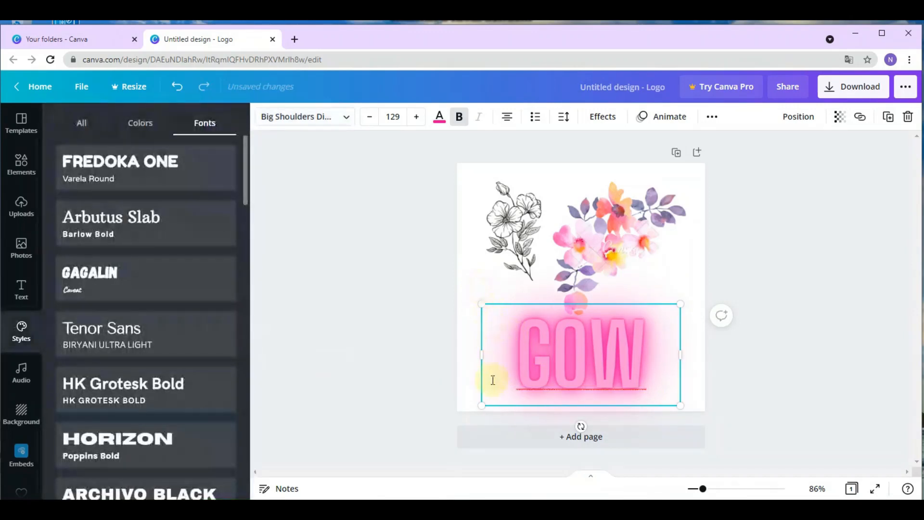
{"action": "left_click", "coordinate": [408, 409]}
{"action": "left_click", "coordinate": [512, 352]}
{"action": "key", "text": "Delete"}
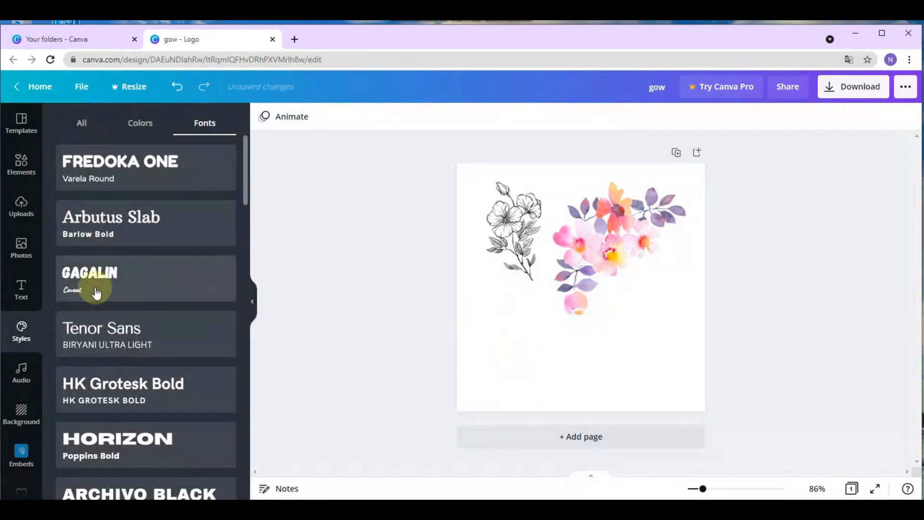
Look through the audio tracks by genre and view the available background colors and images.
{"action": "left_click", "coordinate": [20, 373]}
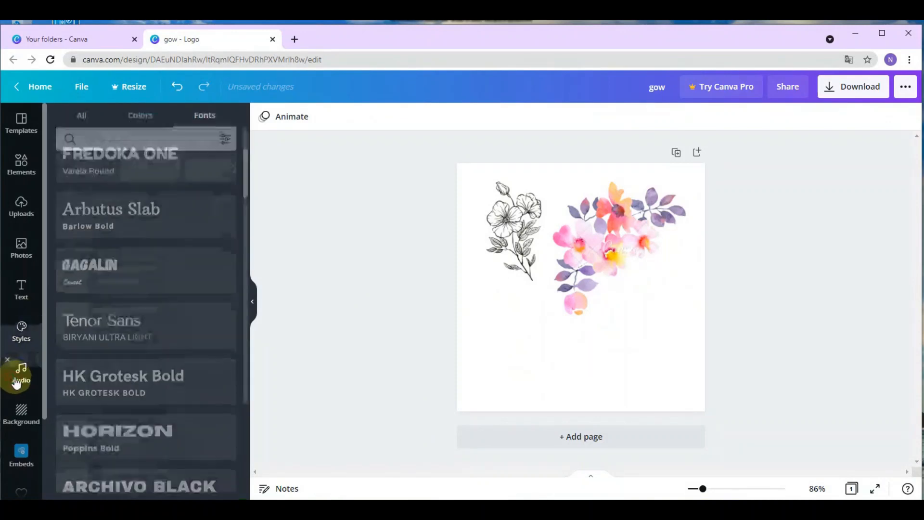
{"action": "scroll", "coordinate": [140, 254], "scroll_direction": "down", "scroll_amount": 8}
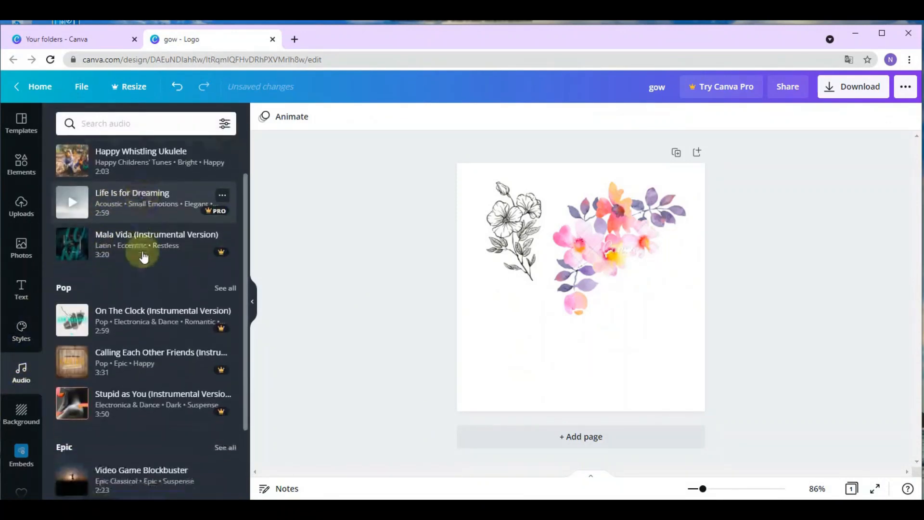
{"action": "scroll", "coordinate": [134, 317], "scroll_direction": "up", "scroll_amount": 3}
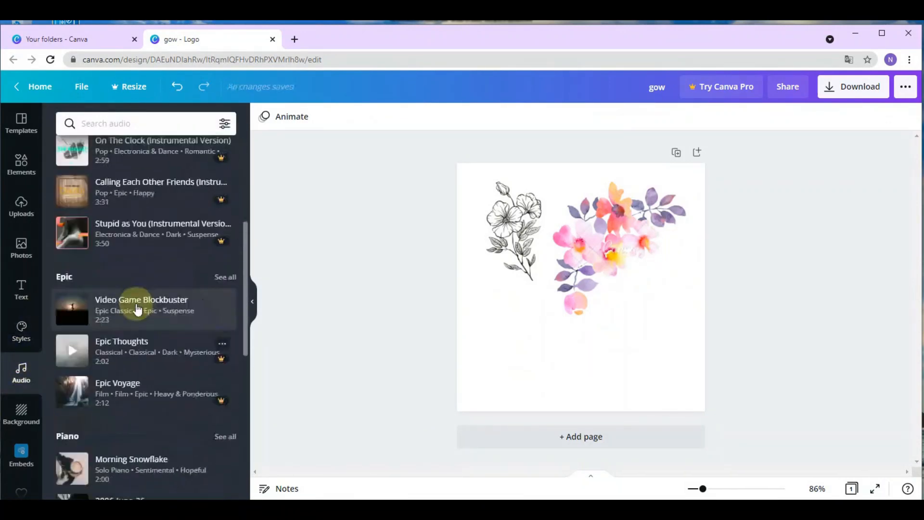
{"action": "scroll", "coordinate": [145, 352], "scroll_direction": "down", "scroll_amount": 3}
{"action": "scroll", "coordinate": [155, 281], "scroll_direction": "up", "scroll_amount": 3}
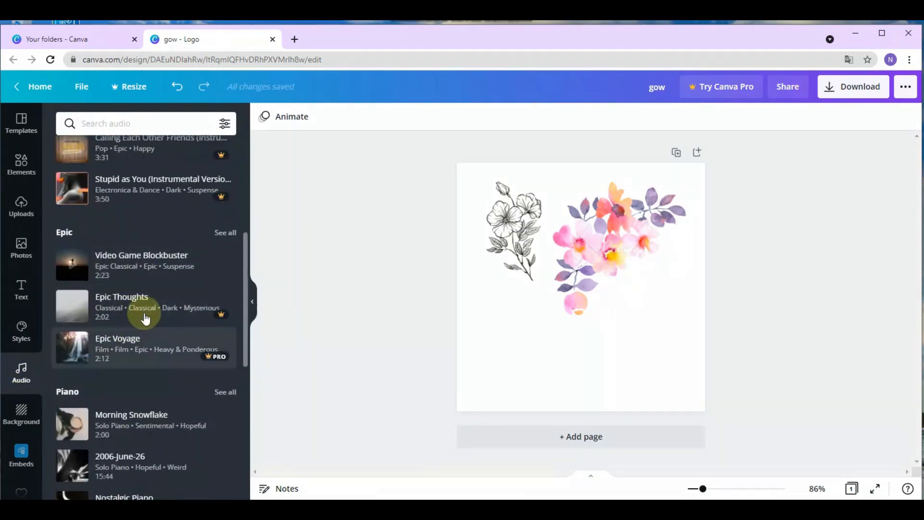
{"action": "scroll", "coordinate": [171, 303], "scroll_direction": "up", "scroll_amount": 6}
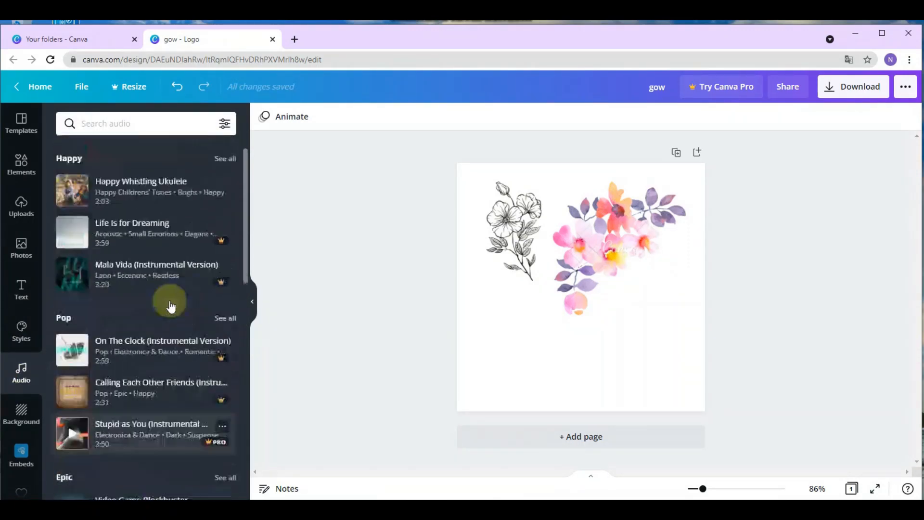
{"action": "left_click", "coordinate": [26, 422]}
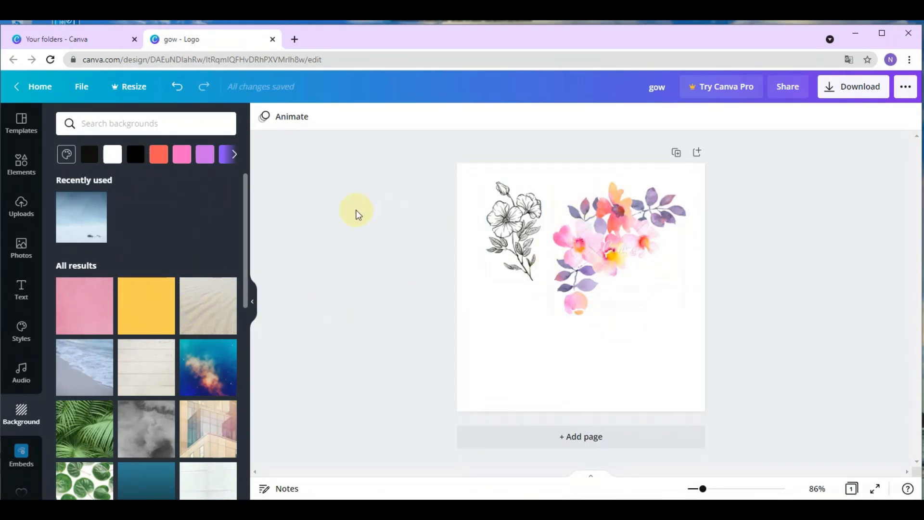
Show the image editing options for the watercolor bouquet and nudge the bouquet slightly to the right.
{"action": "left_click", "coordinate": [591, 240]}
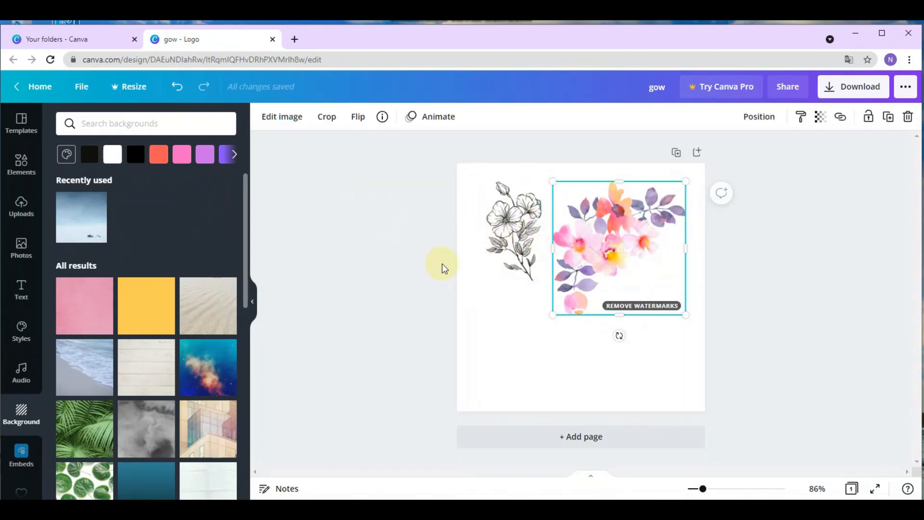
{"action": "left_click", "coordinate": [282, 118]}
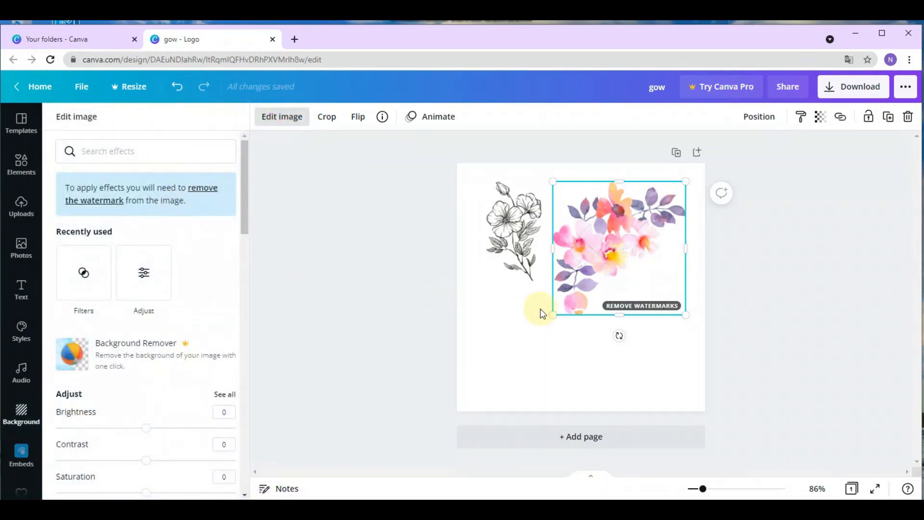
{"action": "scroll", "coordinate": [134, 297], "scroll_direction": "down", "scroll_amount": 1}
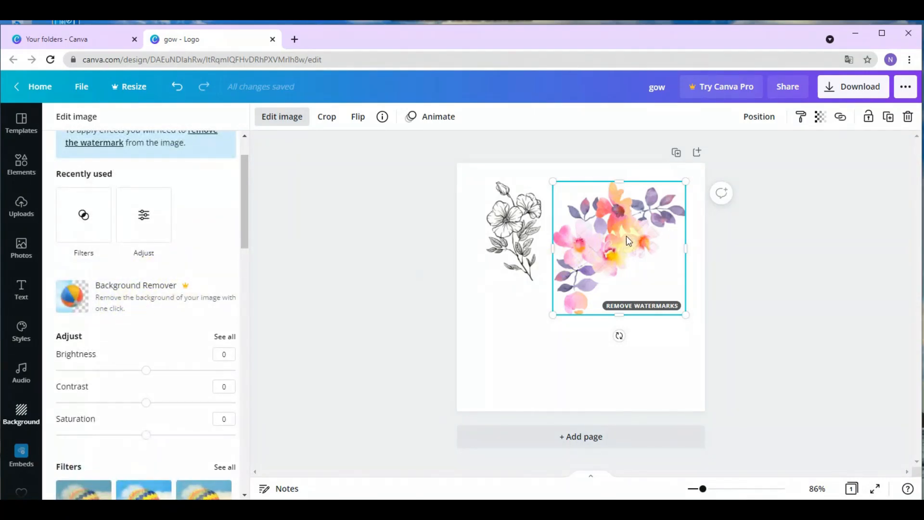
{"action": "left_click_drag", "start_coordinate": [628, 239], "coordinate": [634, 240]}
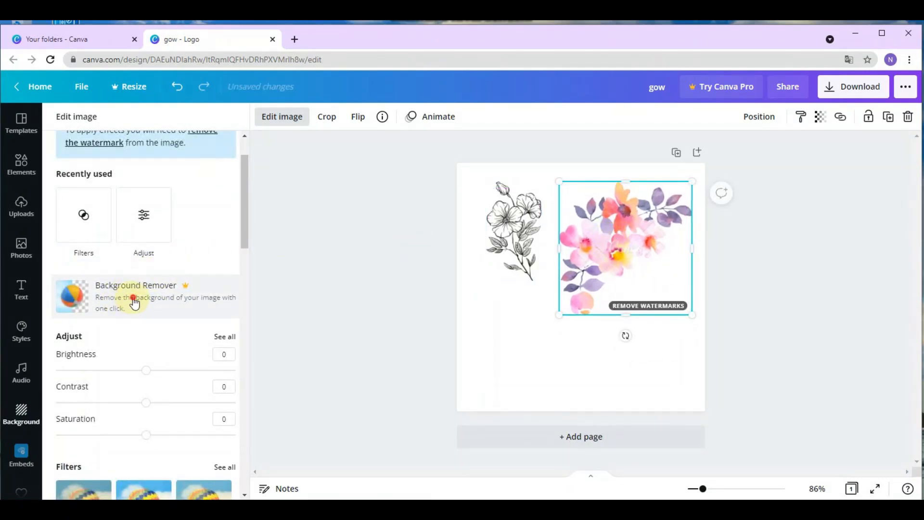
Try the Background Remover on the watercolor bouquet and close the Canva Pro subscription offer.
{"action": "left_click", "coordinate": [134, 303]}
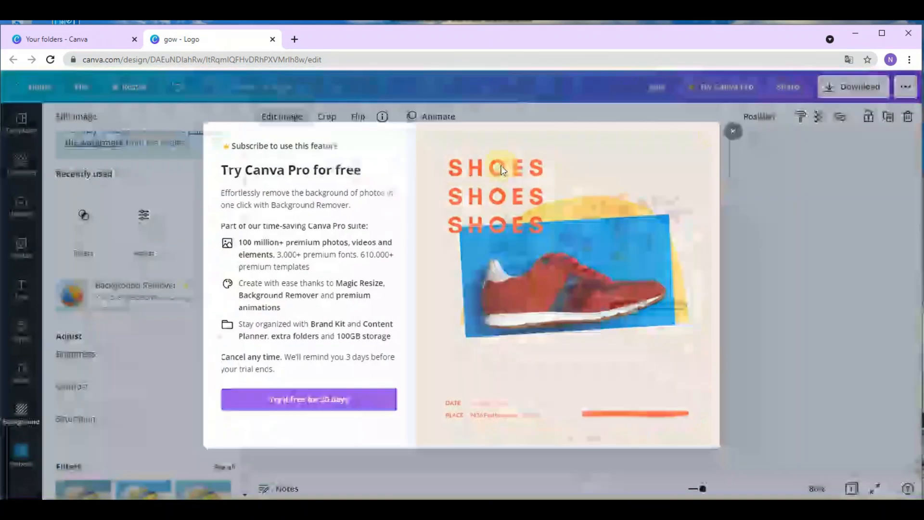
{"action": "scroll", "coordinate": [159, 233], "scroll_direction": "down", "scroll_amount": 2}
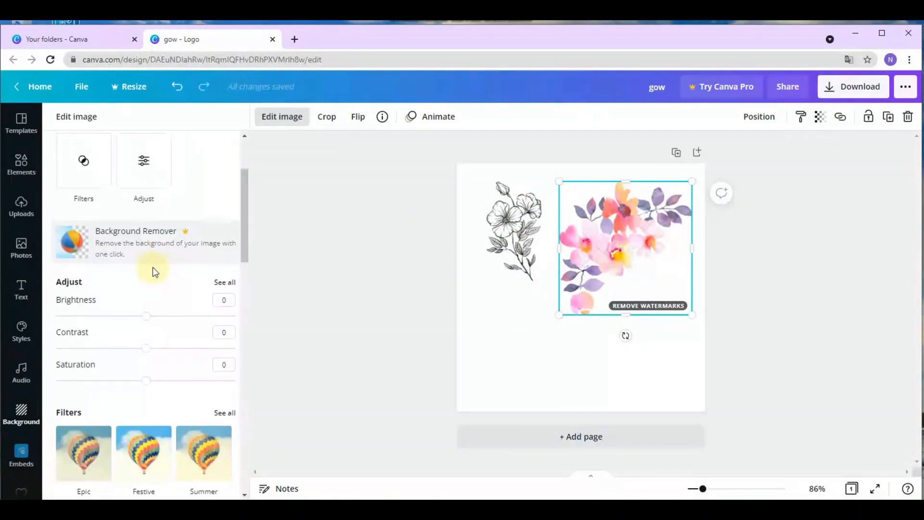
{"action": "scroll", "coordinate": [152, 268], "scroll_direction": "up", "scroll_amount": 2}
{"action": "scroll", "coordinate": [154, 272], "scroll_direction": "down", "scroll_amount": 3}
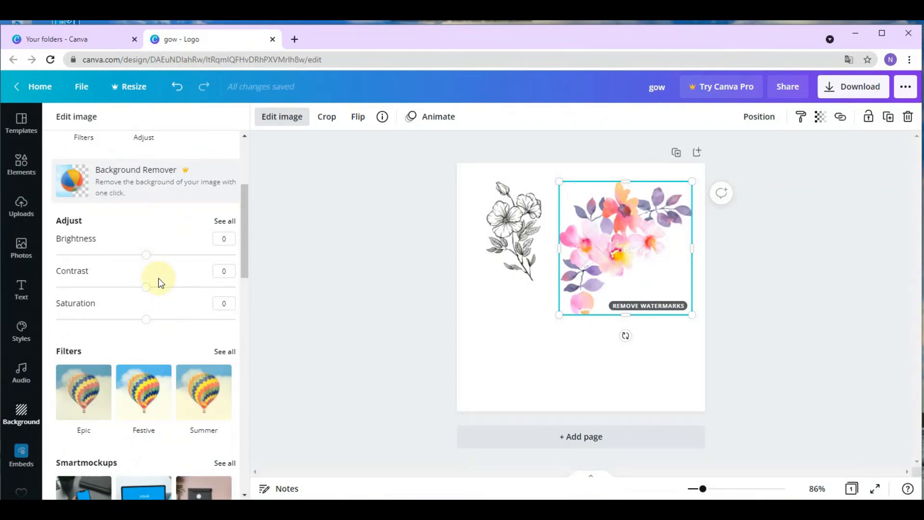
Try to adjust the brightness and contrast of the watercolor bouquet.
{"action": "mouse_move", "coordinate": [148, 261]}
{"action": "left_mouse_down"}
{"action": "mouse_move", "coordinate": [121, 260]}
{"action": "mouse_move", "coordinate": [161, 256]}
{"action": "mouse_move", "coordinate": [143, 259]}
{"action": "left_mouse_up"}
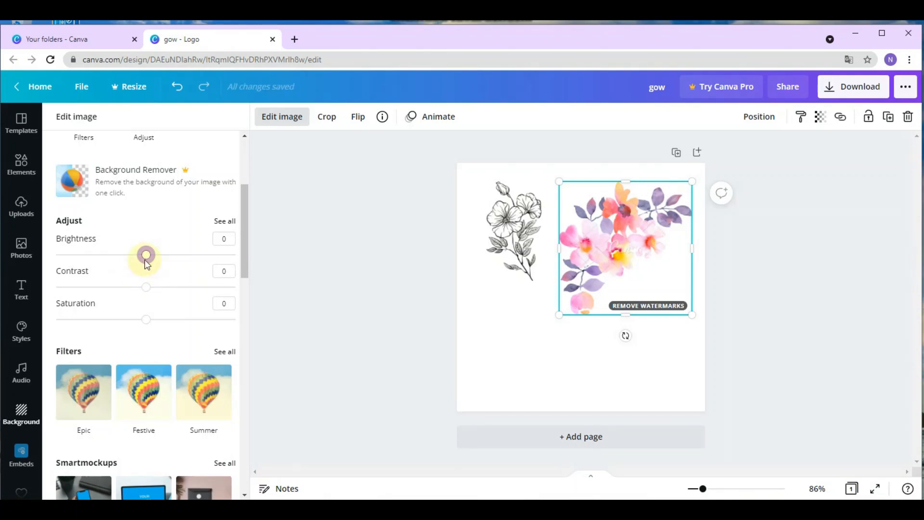
{"action": "mouse_move", "coordinate": [149, 256]}
{"action": "left_mouse_down"}
{"action": "mouse_move", "coordinate": [132, 254]}
{"action": "mouse_move", "coordinate": [146, 255]}
{"action": "left_mouse_up"}
{"action": "mouse_move", "coordinate": [145, 292]}
{"action": "left_mouse_down"}
{"action": "mouse_move", "coordinate": [162, 286]}
{"action": "mouse_move", "coordinate": [147, 292]}
{"action": "left_mouse_up"}
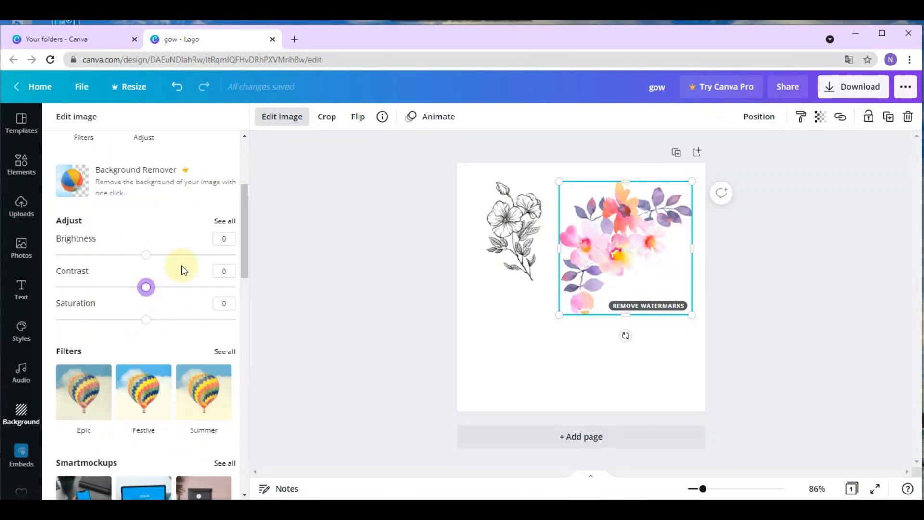
Try the Festive and Summer filters on the watercolor bouquet and apply the Epic filter.
{"action": "scroll", "coordinate": [175, 234], "scroll_direction": "down", "scroll_amount": 1}
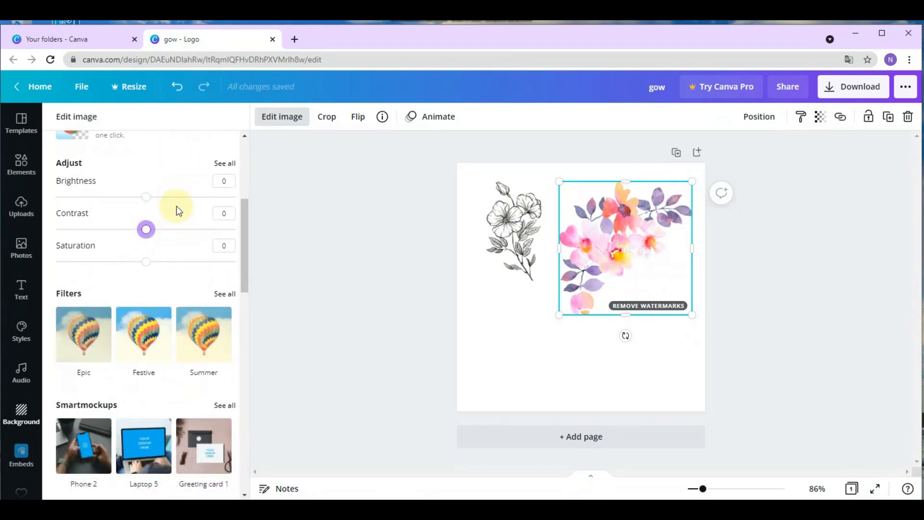
{"action": "scroll", "coordinate": [181, 211], "scroll_direction": "down", "scroll_amount": 1}
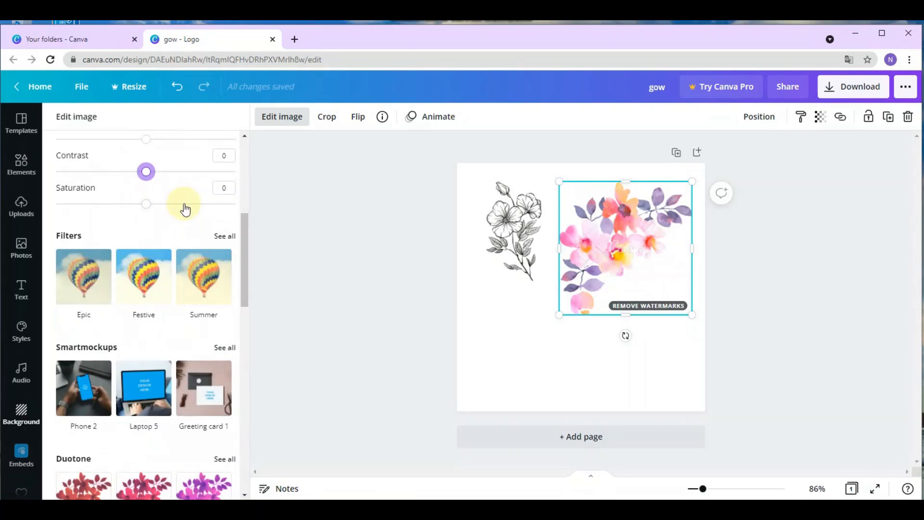
{"action": "left_click", "coordinate": [143, 277]}
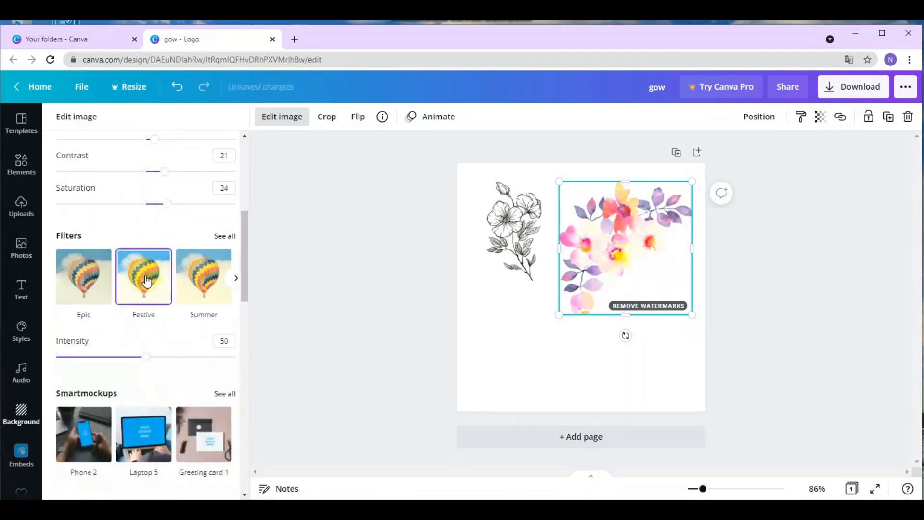
{"action": "left_click", "coordinate": [185, 286]}
{"action": "left_click", "coordinate": [84, 279]}
Look through the remaining image effects for the watercolor bouquet, including Smartmockups, Duotone, Trippy and Photogenic.
{"action": "scroll", "coordinate": [134, 354], "scroll_direction": "down", "scroll_amount": 2}
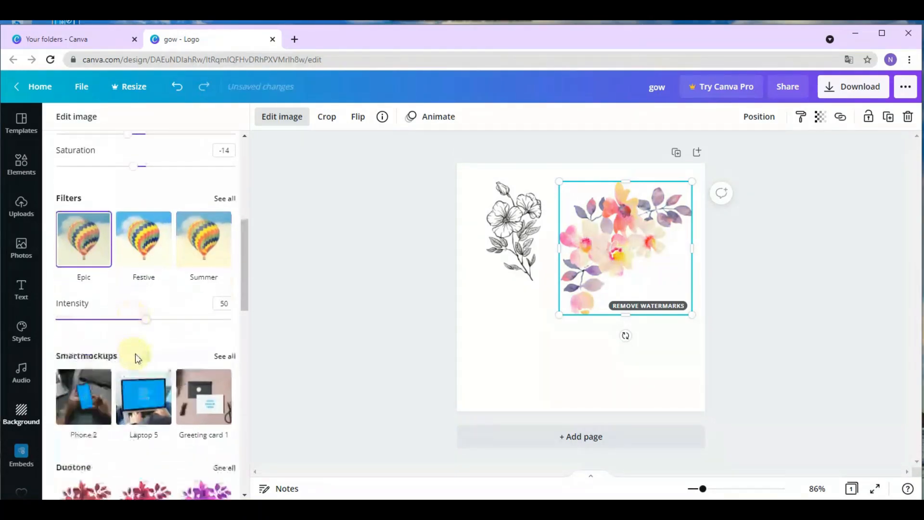
{"action": "scroll", "coordinate": [124, 313], "scroll_direction": "down", "scroll_amount": 2}
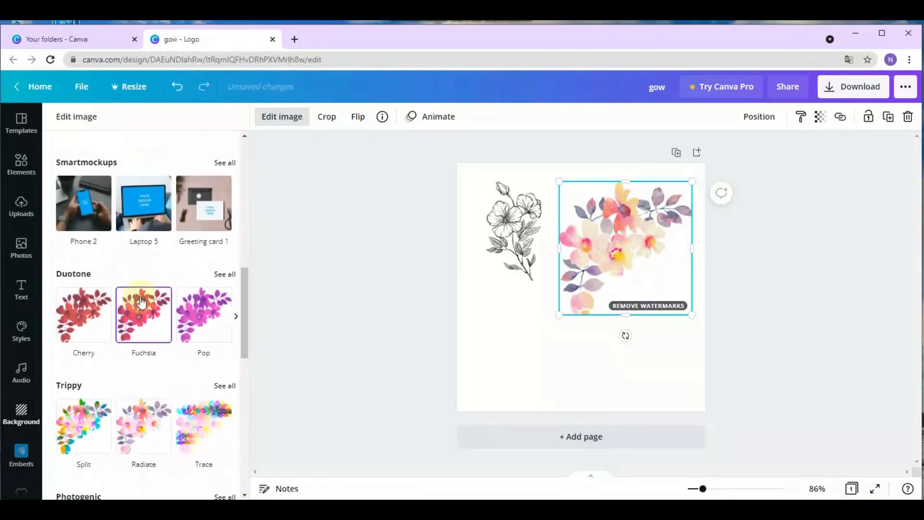
{"action": "scroll", "coordinate": [146, 298], "scroll_direction": "down", "scroll_amount": 7}
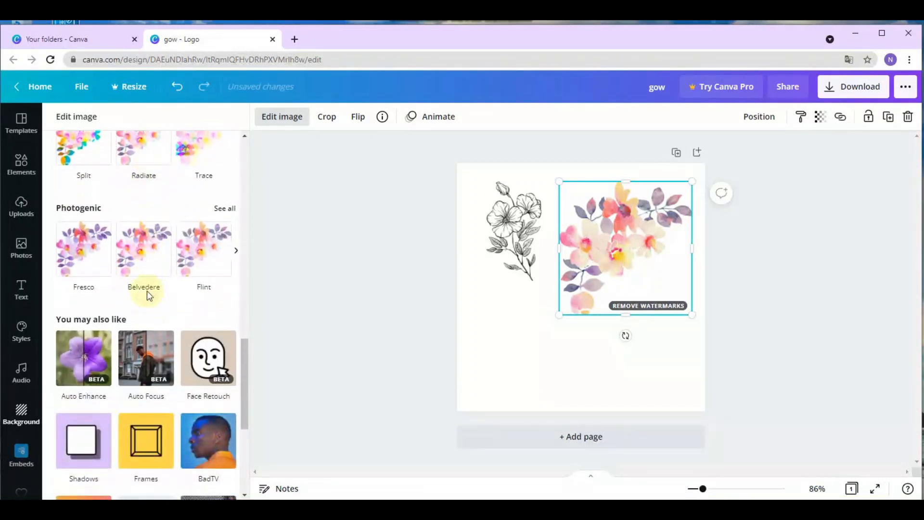
{"action": "scroll", "coordinate": [149, 290], "scroll_direction": "up", "scroll_amount": 8}
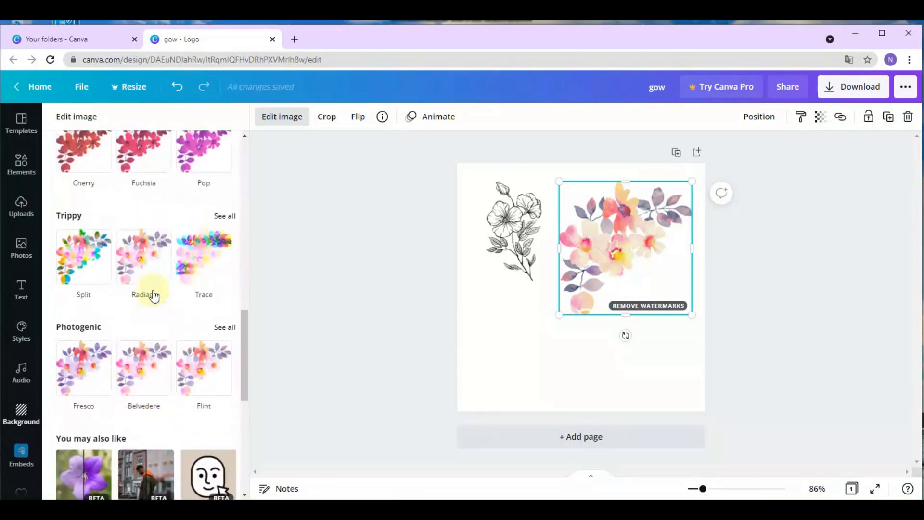
{"action": "scroll", "coordinate": [154, 296], "scroll_direction": "up", "scroll_amount": 6}
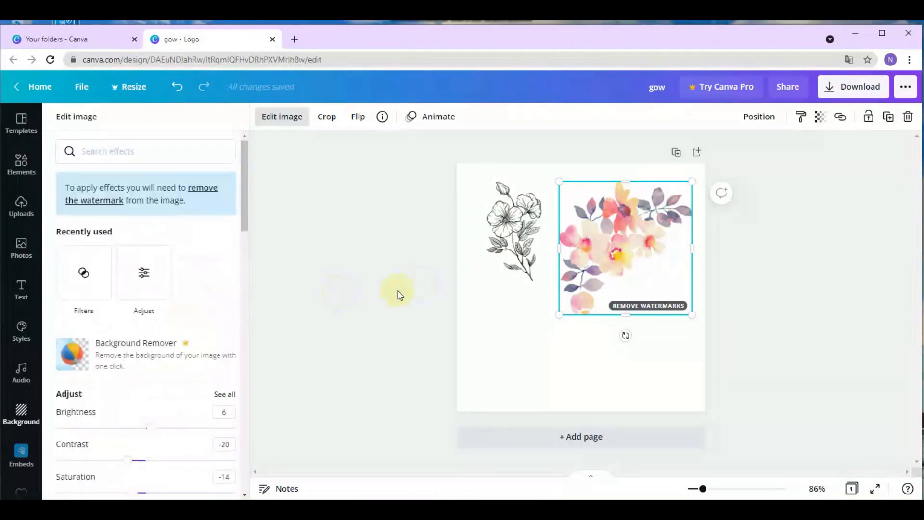
Delete the line-art flower and move the watercolor bouquet toward the center of the page.
{"action": "left_click", "coordinate": [497, 222]}
{"action": "key", "text": "Delete"}
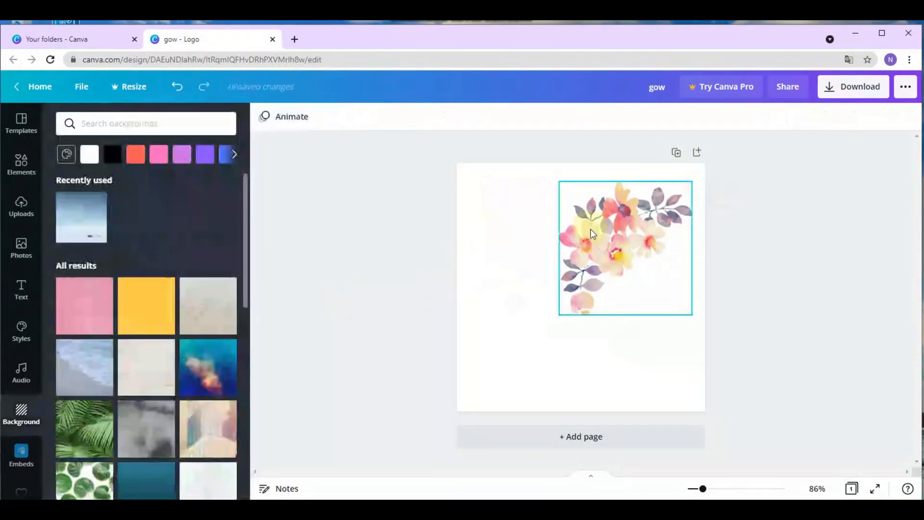
{"action": "left_click", "coordinate": [599, 239]}
{"action": "left_click_drag", "start_coordinate": [600, 238], "coordinate": [574, 256]}
Crop the watercolor bouquet by enlarging the image within its original frame, and center the cropped image horizontally on the page.
{"action": "left_click", "coordinate": [325, 117]}
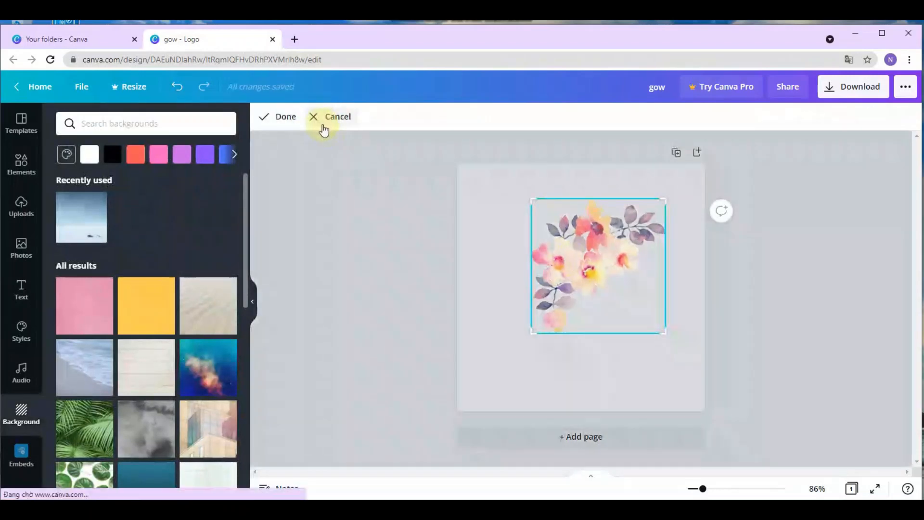
{"action": "mouse_move", "coordinate": [531, 200]}
{"action": "left_mouse_down"}
{"action": "mouse_move", "coordinate": [412, 154]}
{"action": "mouse_move", "coordinate": [492, 221]}
{"action": "mouse_move", "coordinate": [531, 199]}
{"action": "left_mouse_up"}
{"action": "mouse_move", "coordinate": [665, 333]}
{"action": "left_mouse_down"}
{"action": "mouse_move", "coordinate": [784, 438]}
{"action": "mouse_move", "coordinate": [676, 367]}
{"action": "mouse_move", "coordinate": [665, 333]}
{"action": "left_mouse_up"}
{"action": "left_click_drag", "start_coordinate": [608, 310], "coordinate": [678, 395]}
{"action": "left_click", "coordinate": [296, 118]}
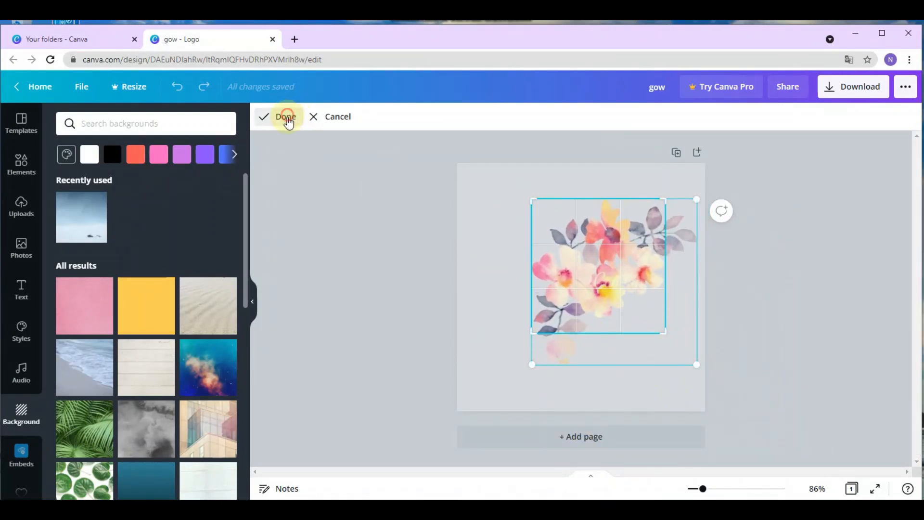
{"action": "left_click_drag", "start_coordinate": [590, 238], "coordinate": [572, 247]}
Try the horizontal and vertical flips on the watercolor bouquet, returning it to its original orientation.
{"action": "left_click", "coordinate": [364, 128]}
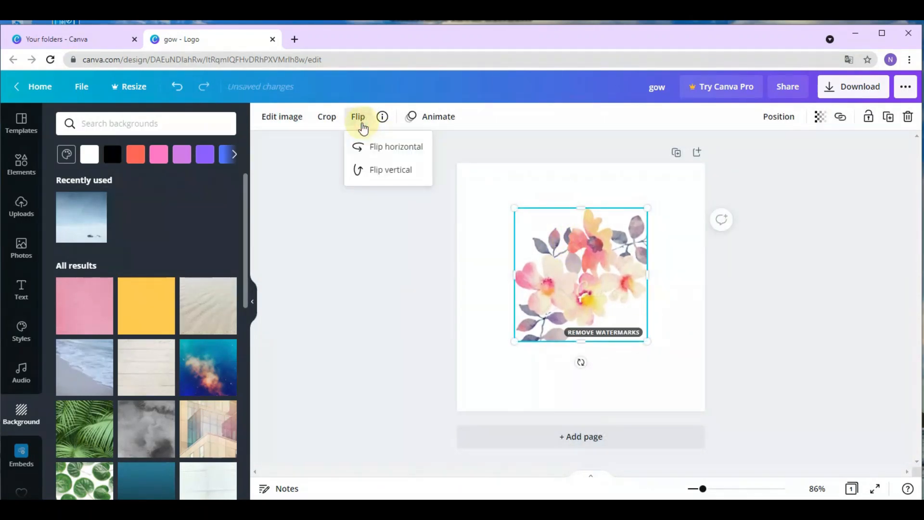
{"action": "left_click", "coordinate": [393, 150]}
{"action": "left_click", "coordinate": [394, 150]}
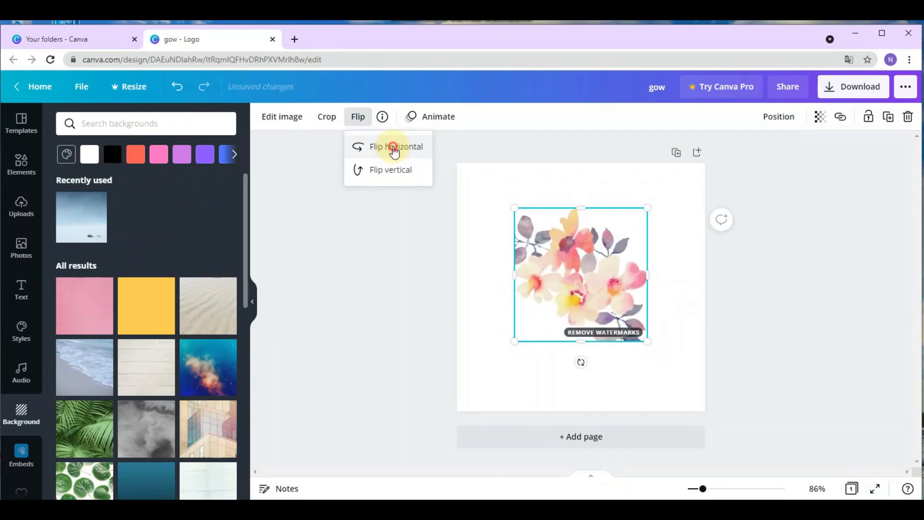
{"action": "left_click", "coordinate": [384, 172]}
{"action": "left_click", "coordinate": [384, 173]}
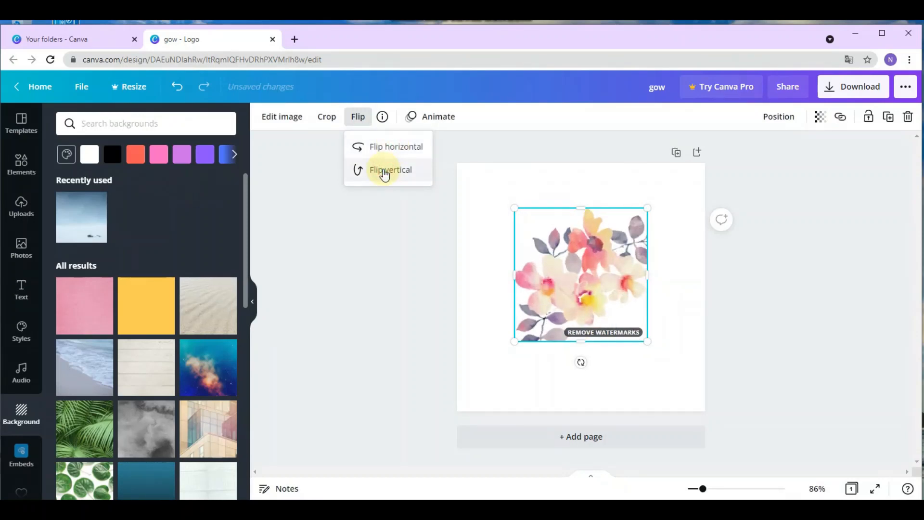
{"action": "left_click", "coordinate": [413, 147]}
{"action": "left_click", "coordinate": [424, 149]}
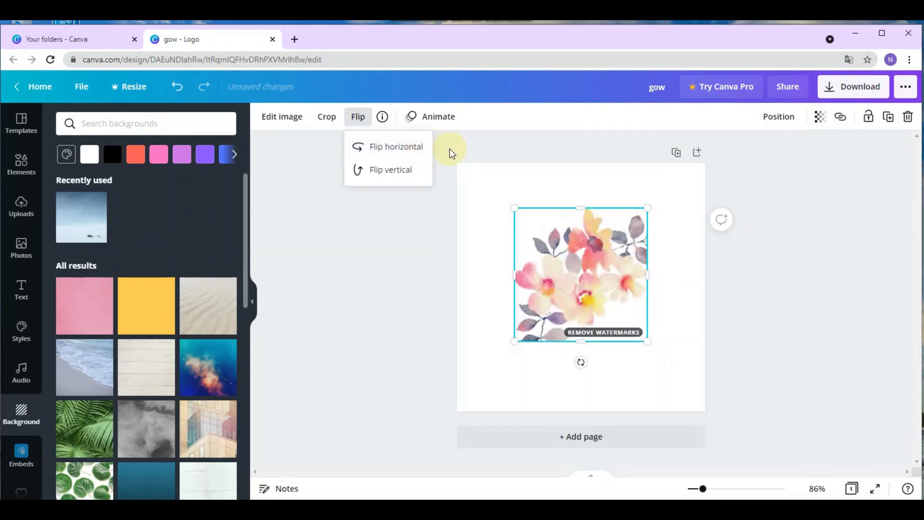
Compare the page and photo animations and apply the Photo Zoom animation to the watercolor bouquet.
{"action": "left_click", "coordinate": [441, 121]}
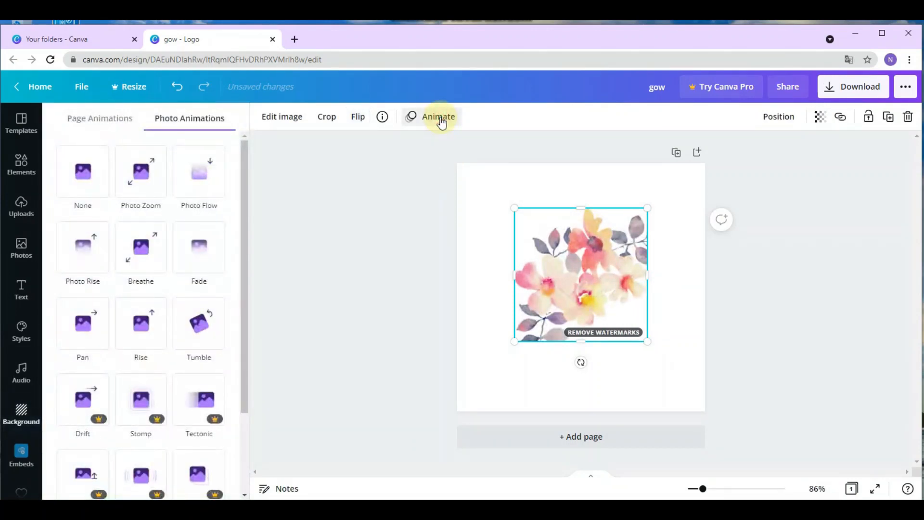
{"action": "left_click", "coordinate": [85, 120]}
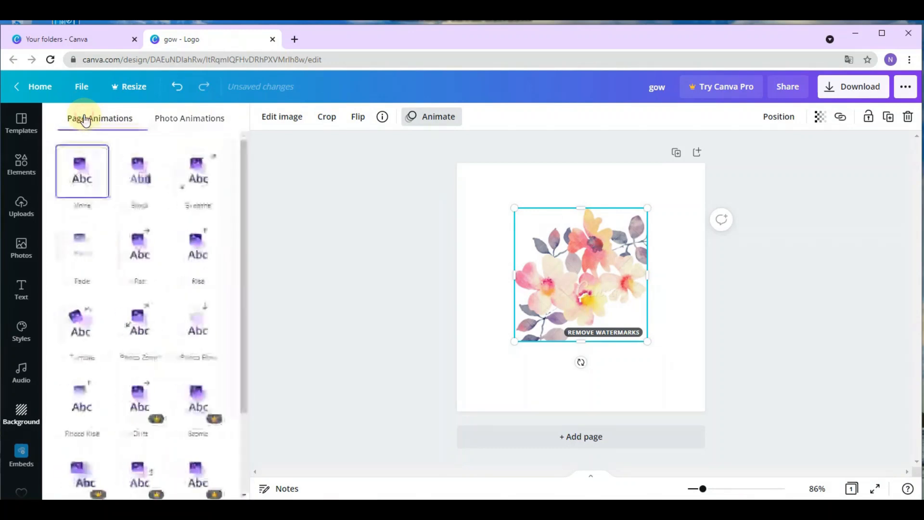
{"action": "left_click", "coordinate": [190, 118]}
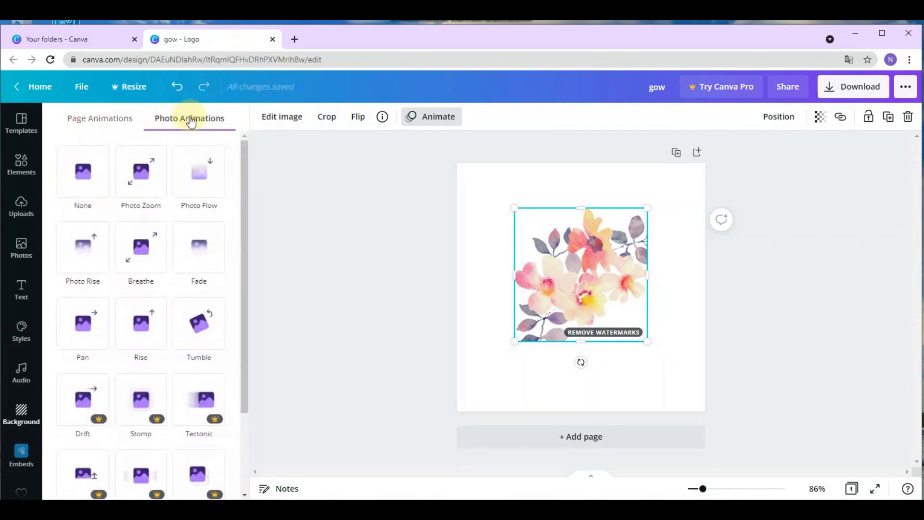
{"action": "left_click", "coordinate": [140, 185]}
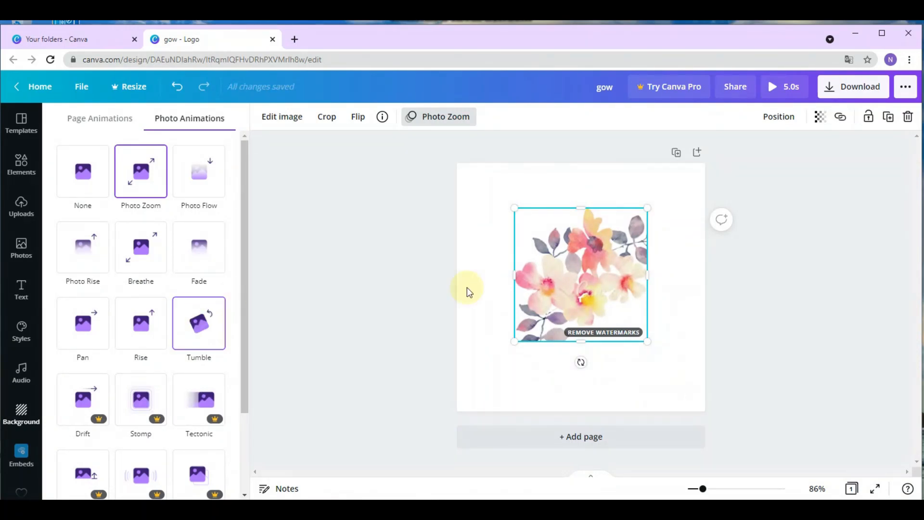
Move the watercolor bouquet lower on the page, align it to the page center, and set its transparency to 78.
{"action": "left_click", "coordinate": [776, 121]}
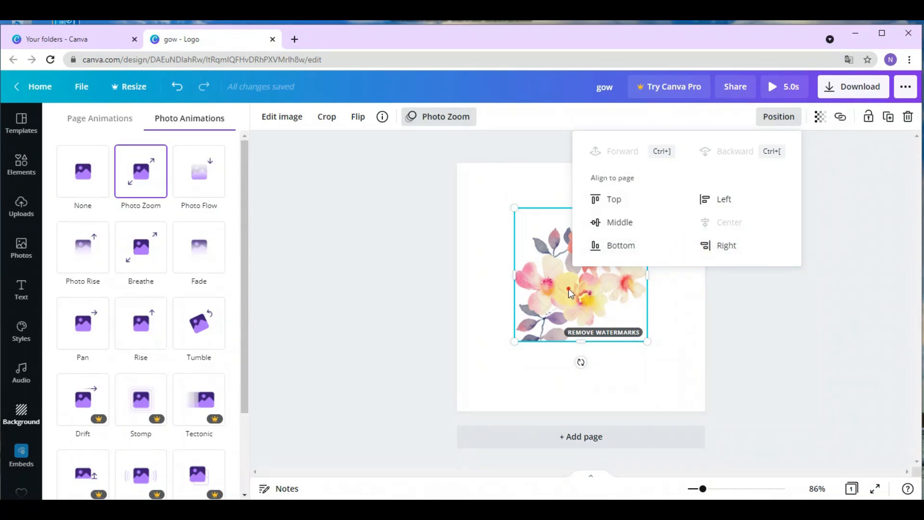
{"action": "left_click_drag", "start_coordinate": [567, 291], "coordinate": [528, 327]}
{"action": "left_click", "coordinate": [778, 116]}
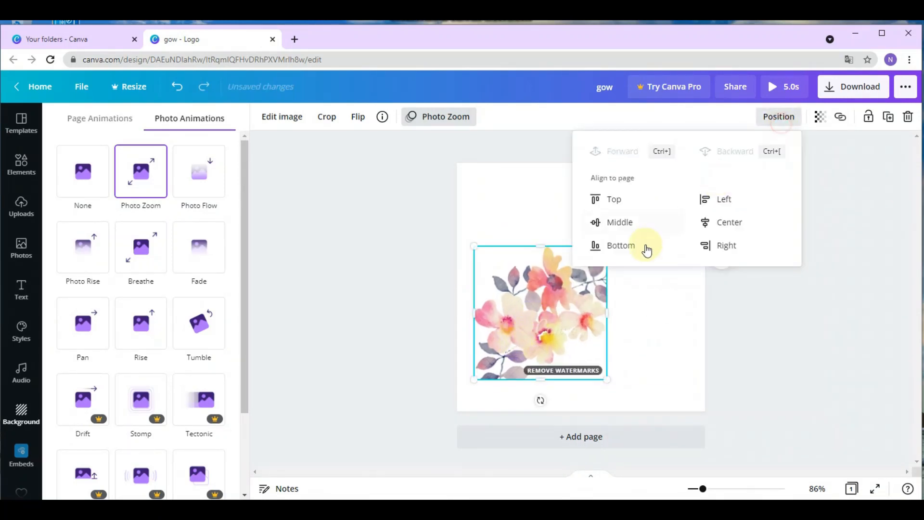
{"action": "left_click", "coordinate": [722, 222]}
{"action": "left_click", "coordinate": [819, 118]}
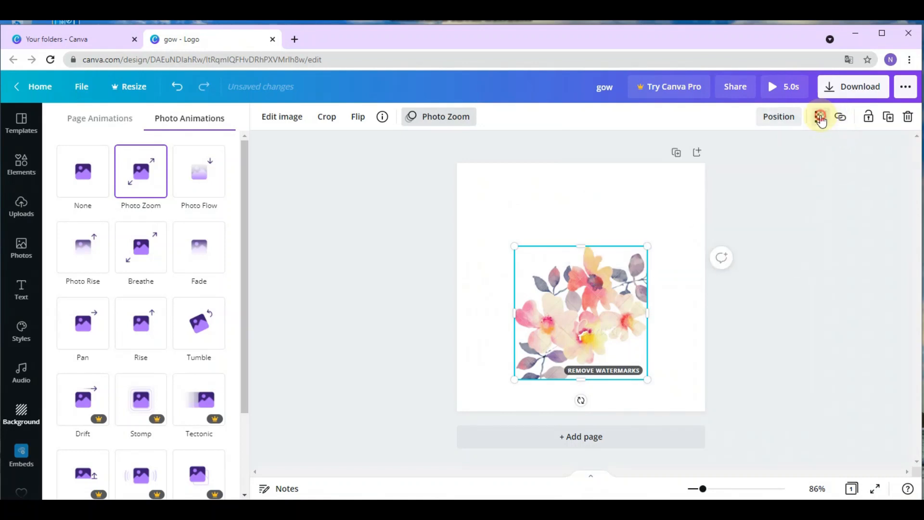
{"action": "mouse_move", "coordinate": [761, 154]}
{"action": "left_mouse_down"}
{"action": "mouse_move", "coordinate": [730, 153]}
{"action": "mouse_move", "coordinate": [784, 152]}
{"action": "mouse_move", "coordinate": [765, 152]}
{"action": "left_mouse_up"}
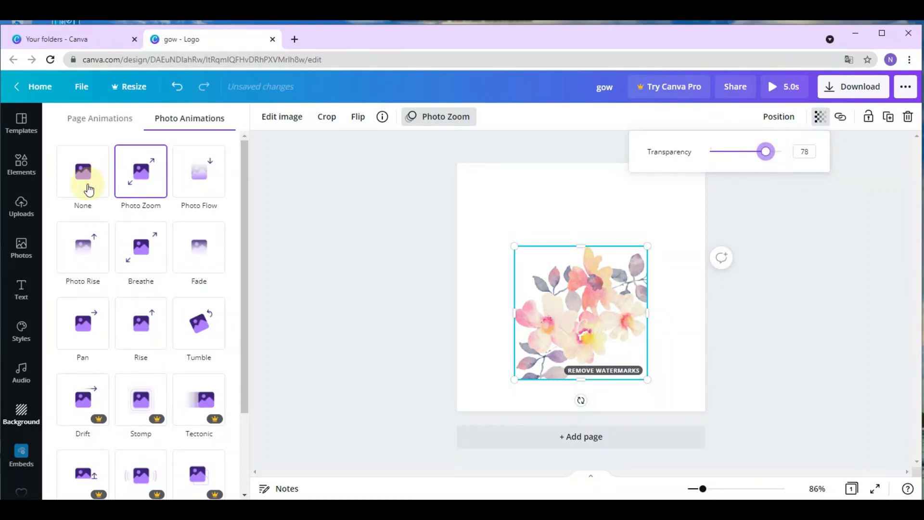
Place the recently used line-art flower over the watercolor bouquet and set its transparency to 62.
{"action": "left_click", "coordinate": [21, 165]}
{"action": "left_click_drag", "start_coordinate": [128, 217], "coordinate": [571, 267]}
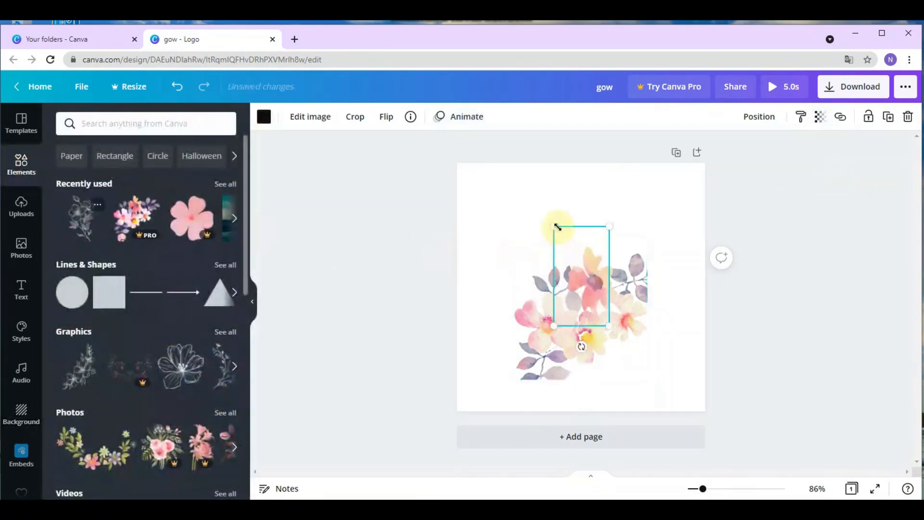
{"action": "left_click", "coordinate": [820, 117]}
{"action": "left_click_drag", "start_coordinate": [781, 152], "coordinate": [755, 152]}
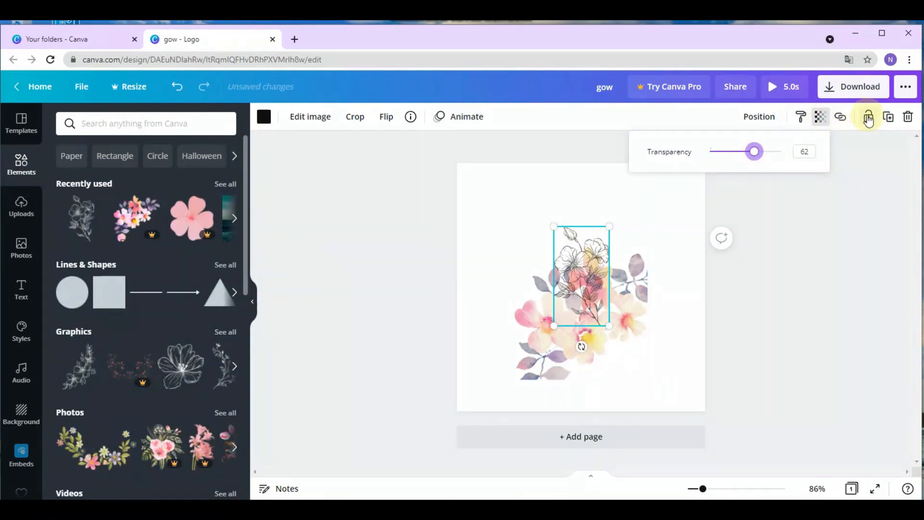
Try the lock and duplicate options on the line-art flower.
{"action": "left_click", "coordinate": [867, 117]}
{"action": "left_click", "coordinate": [887, 120]}
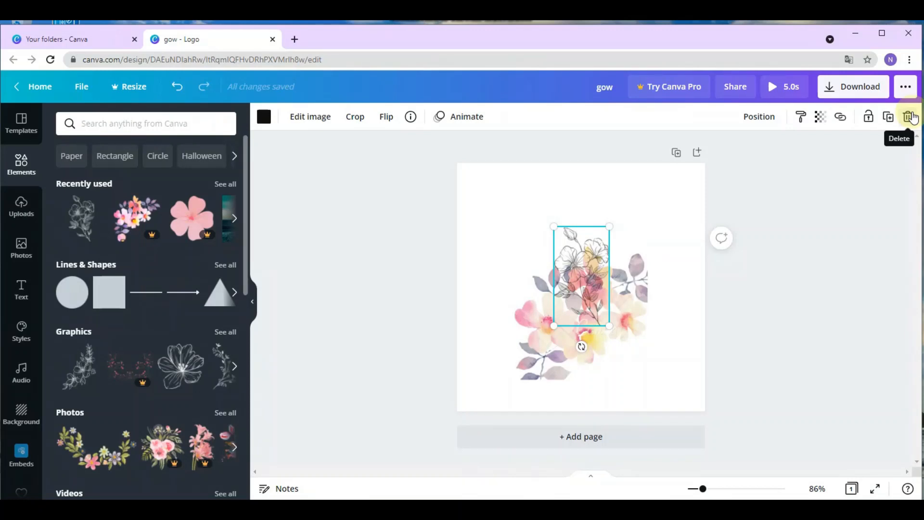
Show the download settings and try the PNG and PDF Standard file types.
{"action": "left_click", "coordinate": [847, 95]}
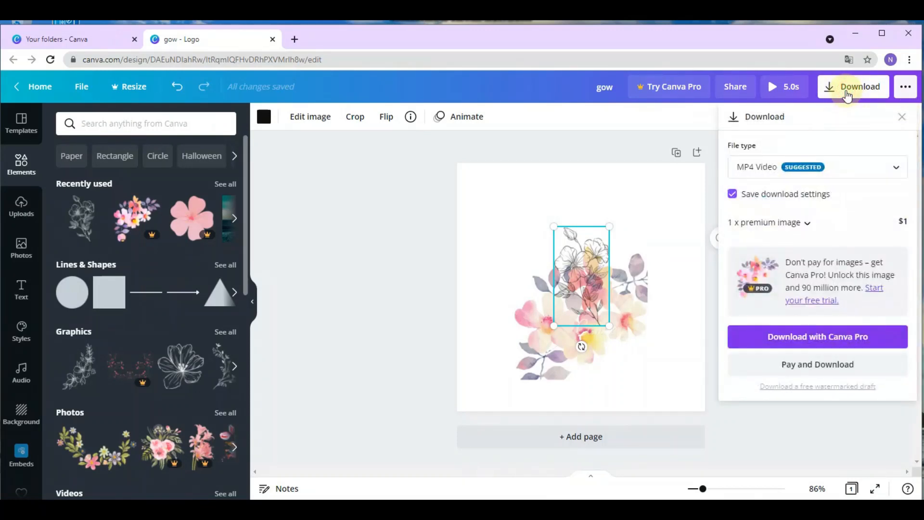
{"action": "left_click", "coordinate": [818, 177]}
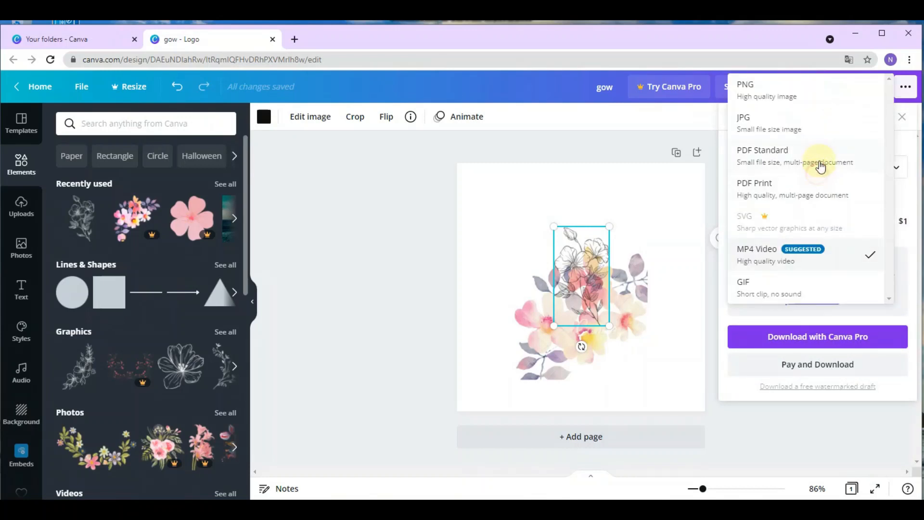
{"action": "left_click", "coordinate": [788, 92]}
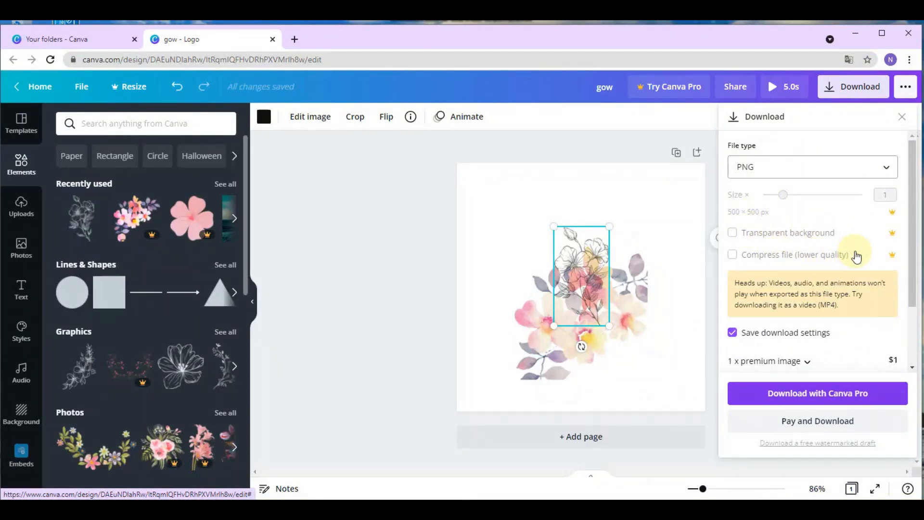
{"action": "left_click", "coordinate": [852, 167]}
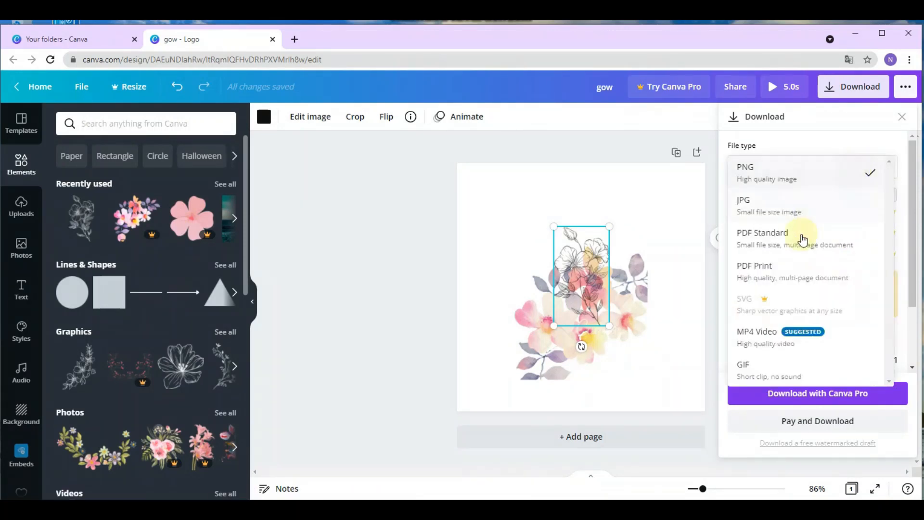
{"action": "left_click", "coordinate": [799, 243]}
{"action": "left_click", "coordinate": [818, 176]}
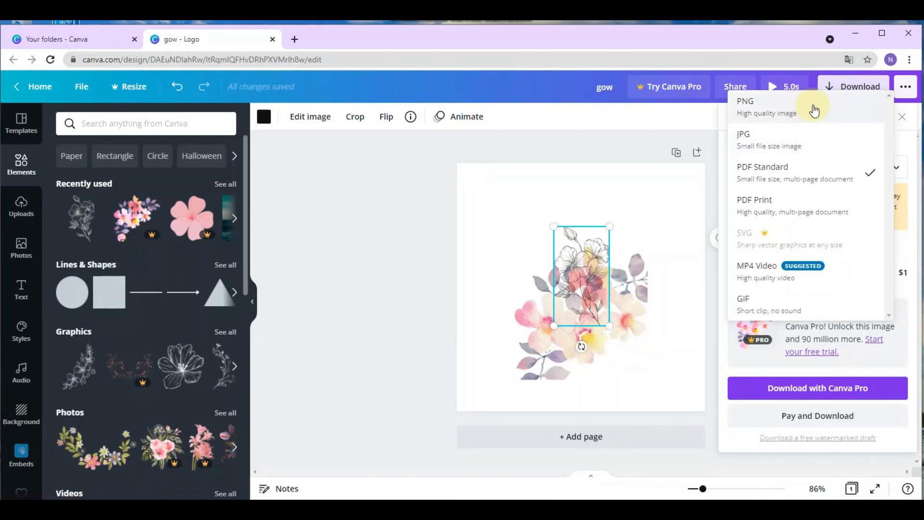
Try a transparent background with the PNG file type and switch the download file type to JPG.
{"action": "left_click", "coordinate": [780, 109]}
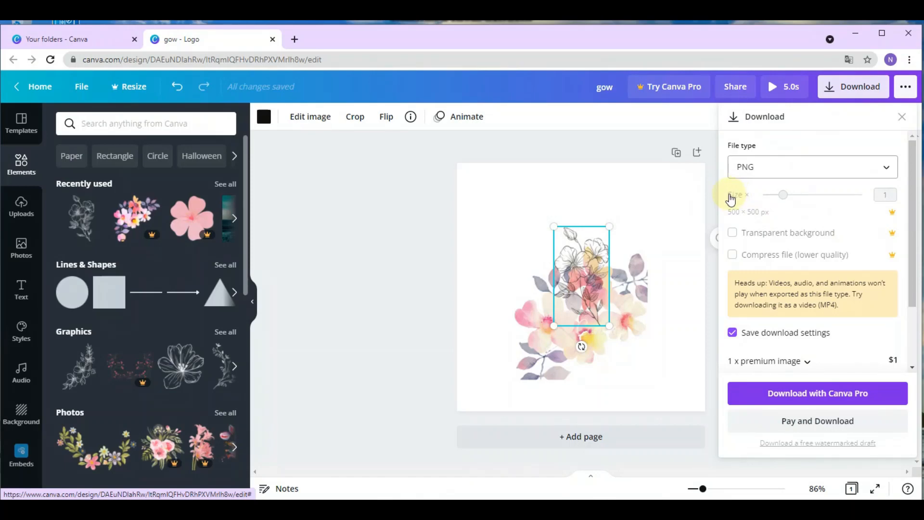
{"action": "left_click", "coordinate": [732, 233]}
{"action": "left_click", "coordinate": [746, 124]}
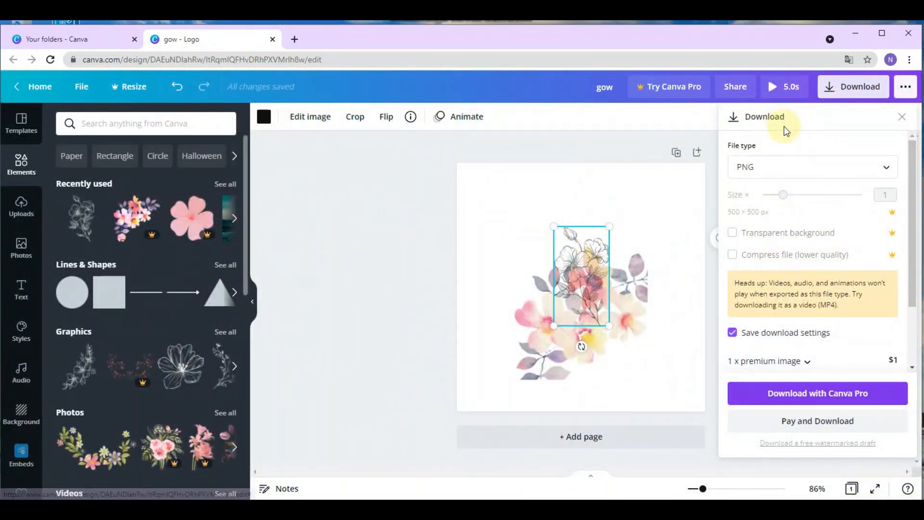
{"action": "left_click", "coordinate": [831, 169]}
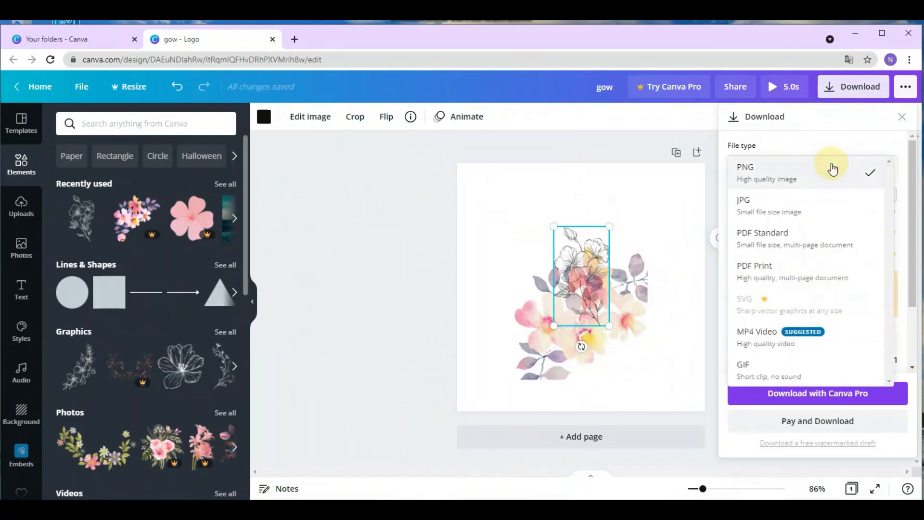
{"action": "left_click", "coordinate": [802, 211]}
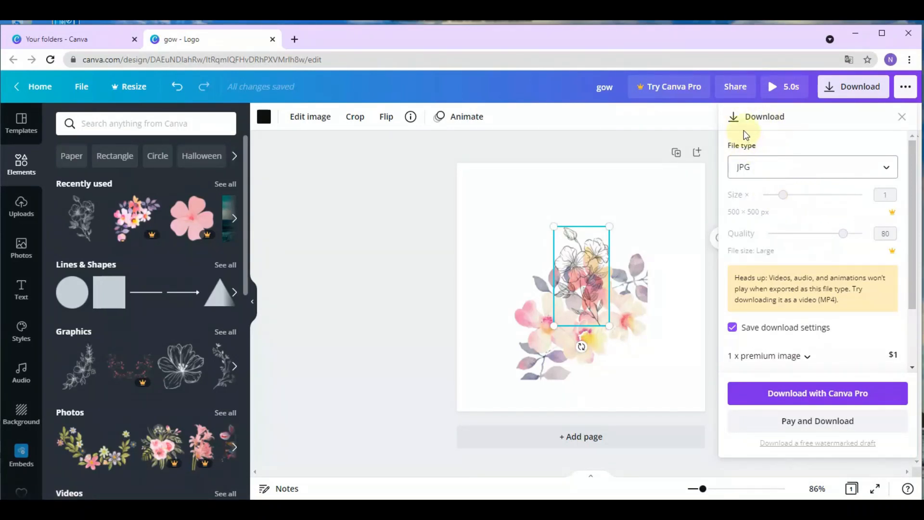
View the design's sharing options and link permission choices, and close them without changing anything.
{"action": "left_click", "coordinate": [735, 88]}
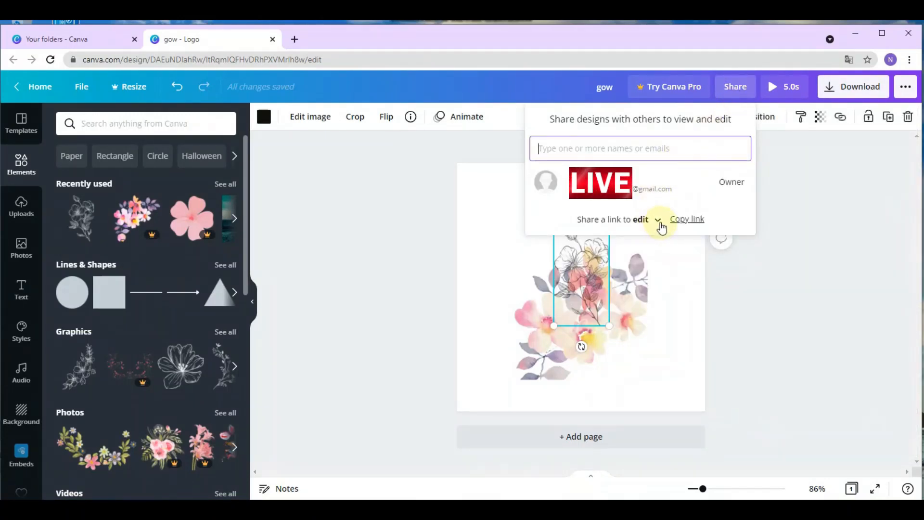
{"action": "left_click", "coordinate": [658, 221]}
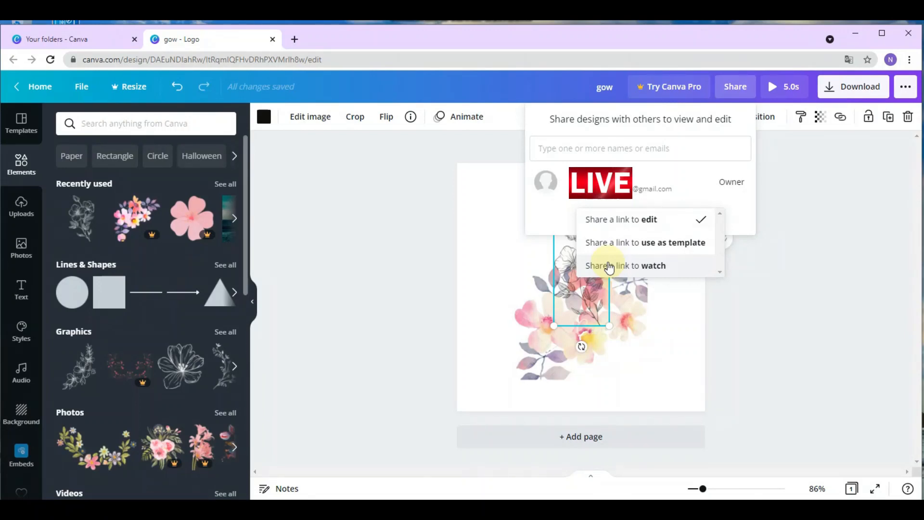
{"action": "left_click", "coordinate": [727, 342]}
{"action": "left_click", "coordinate": [727, 337]}
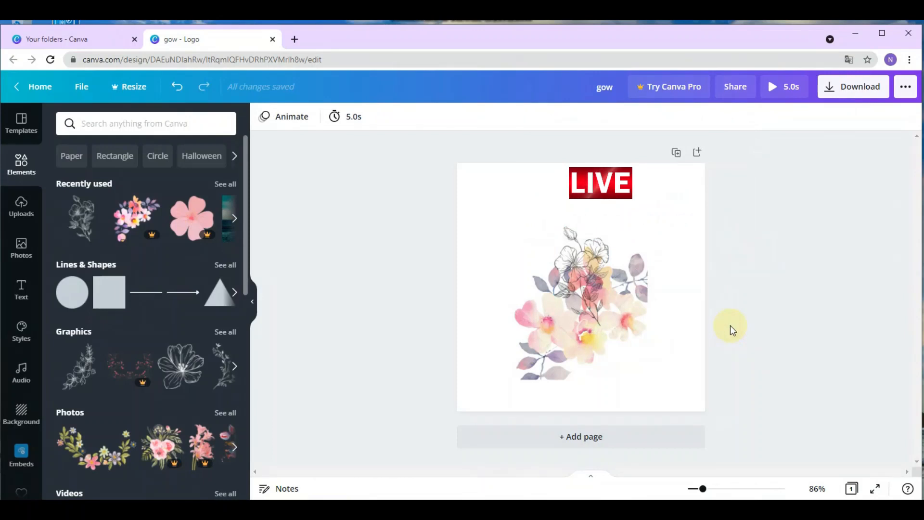